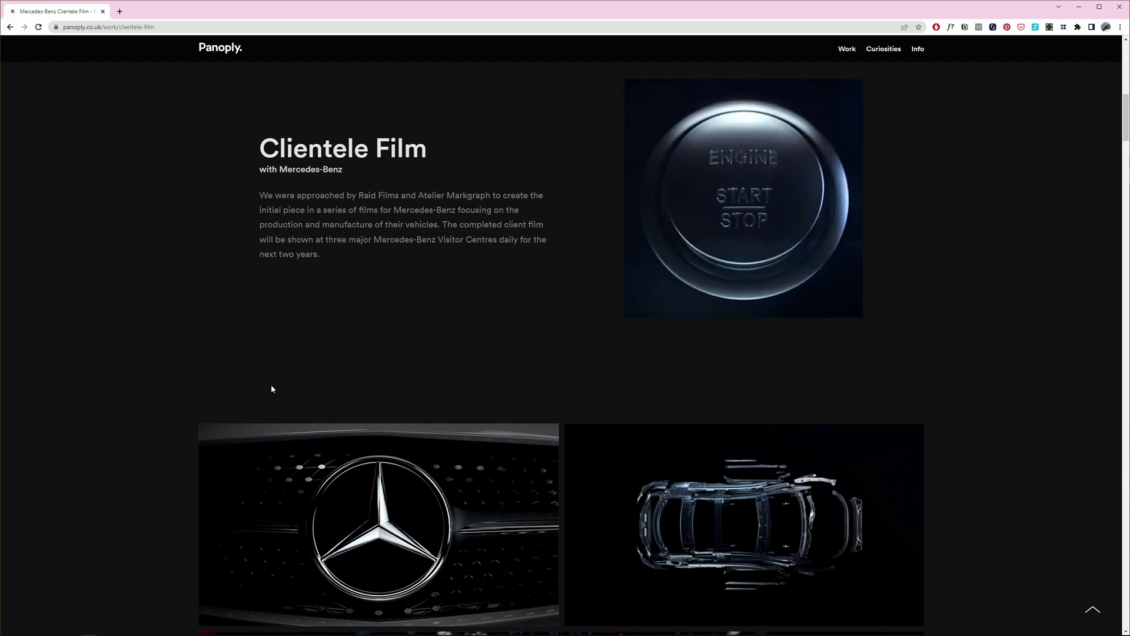
Look through the images and text of Panoply's Mercedes-Benz Clientele Film project page, down past the Research & Development section
scroll(809, 254, "up", 2)
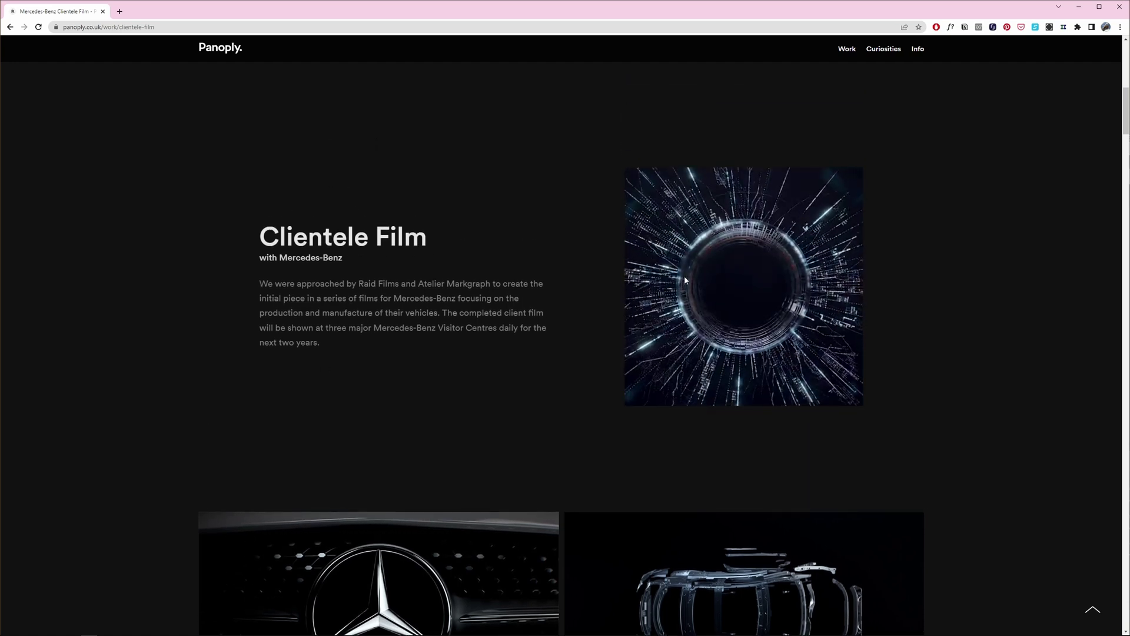
scroll(634, 299, "down", 4)
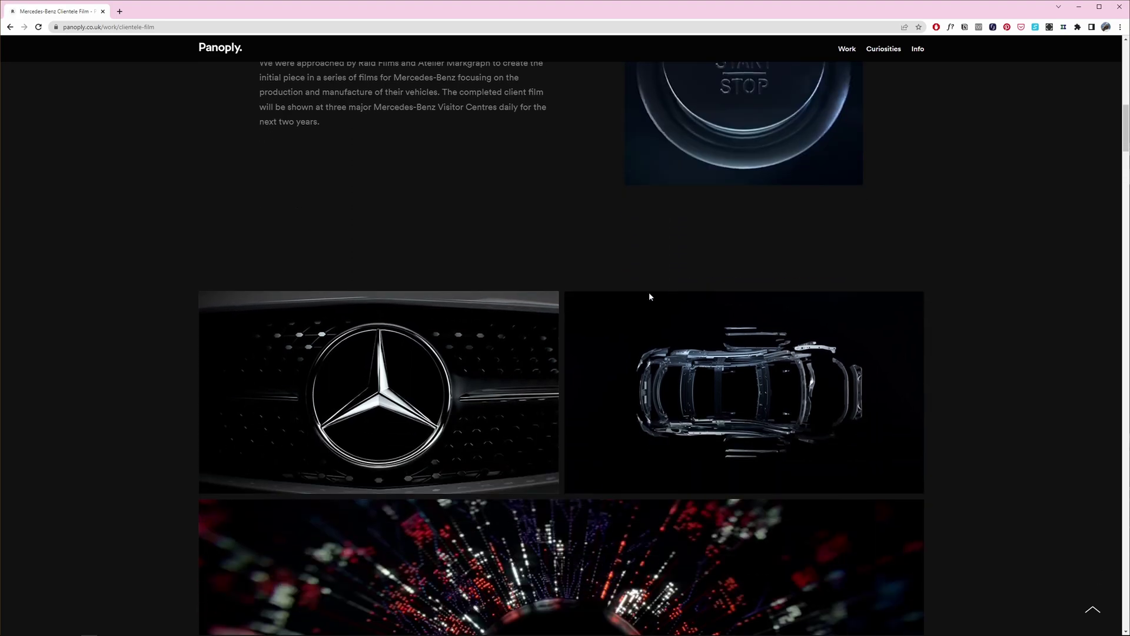
scroll(601, 339, "down", 8)
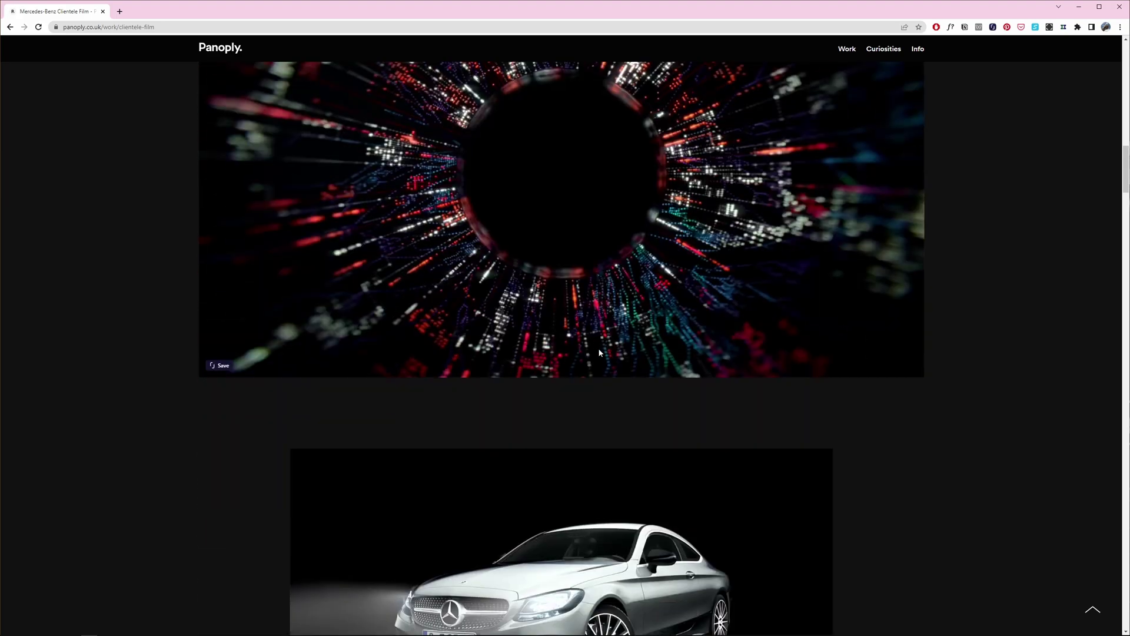
scroll(310, 365, "down", 20)
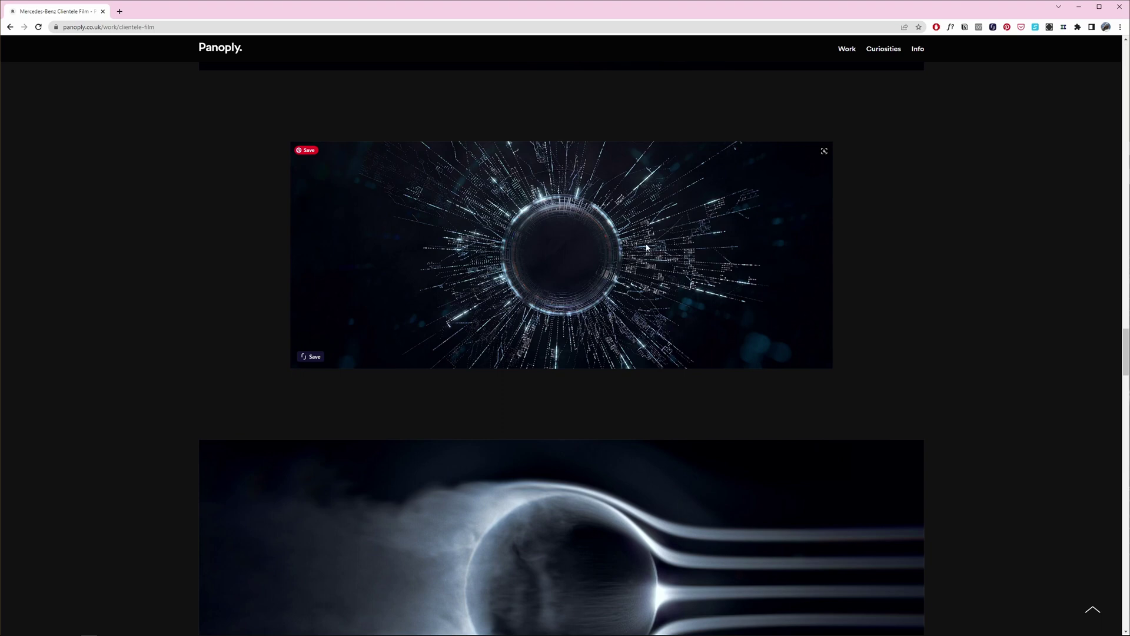
scroll(641, 224, "down", 14)
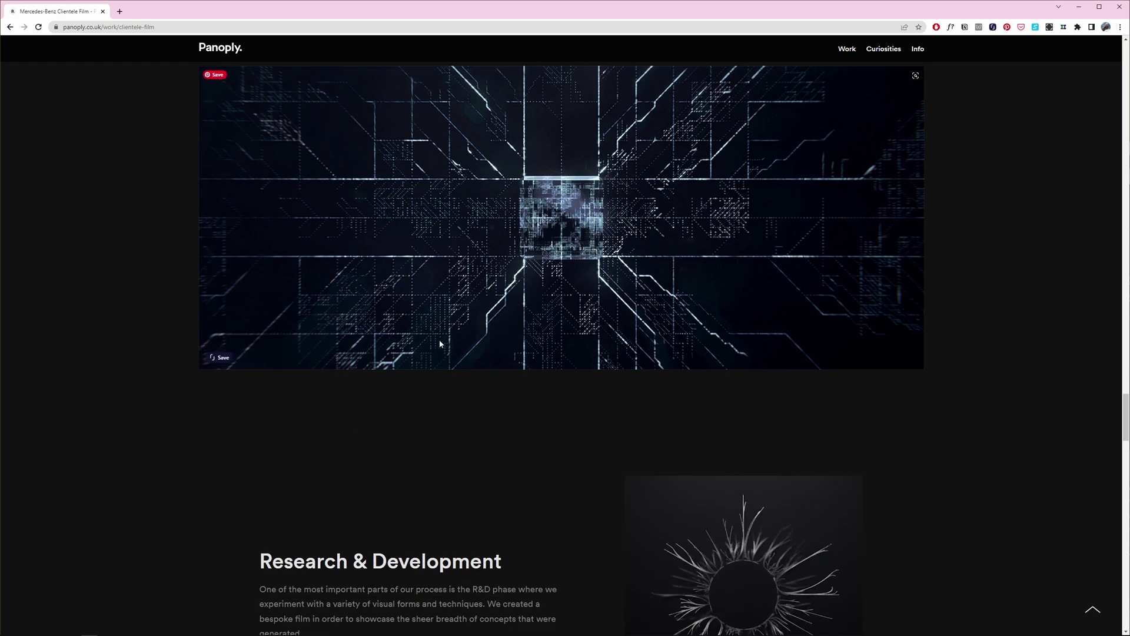
scroll(583, 280, "up", 2)
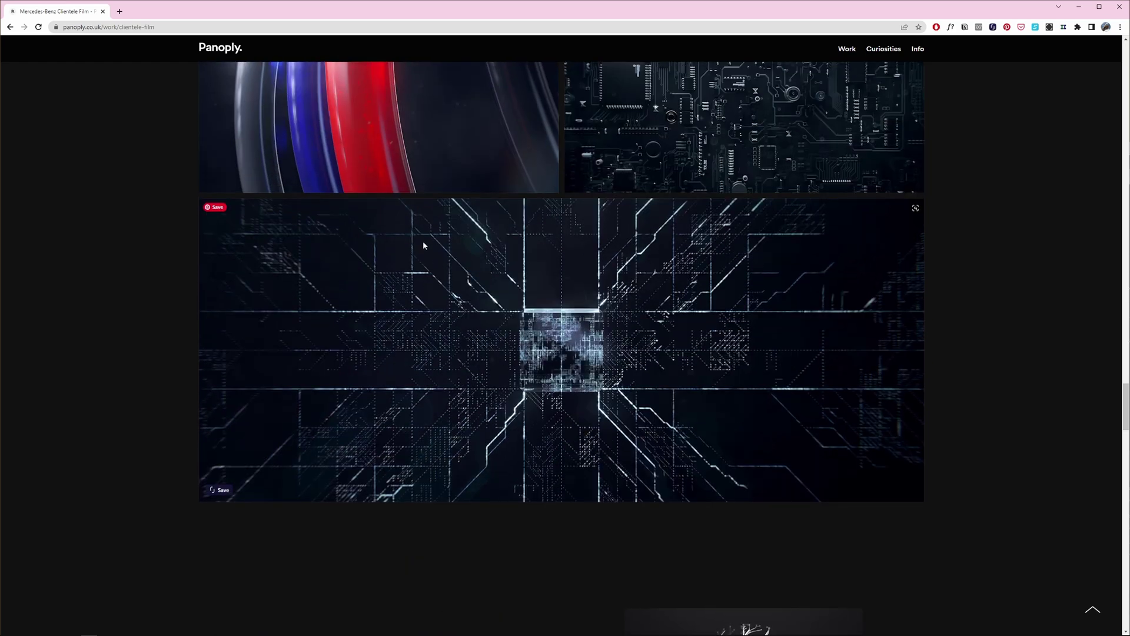
scroll(391, 343, "down", 5)
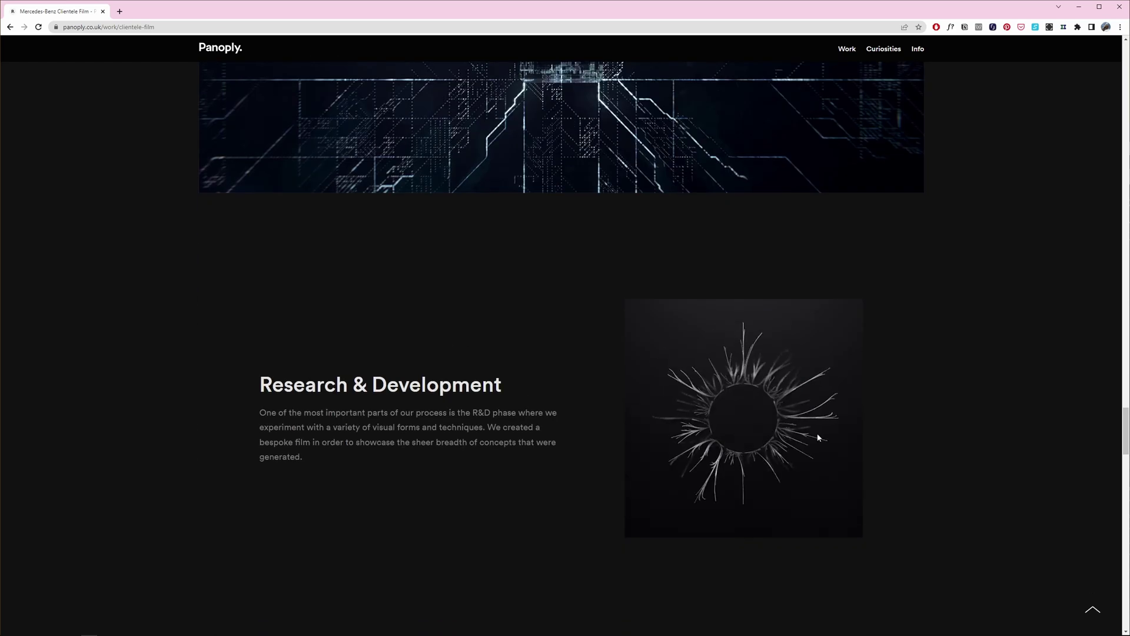
scroll(700, 433, "down", 1)
scroll(696, 369, "down", 13)
scroll(868, 255, "down", 20)
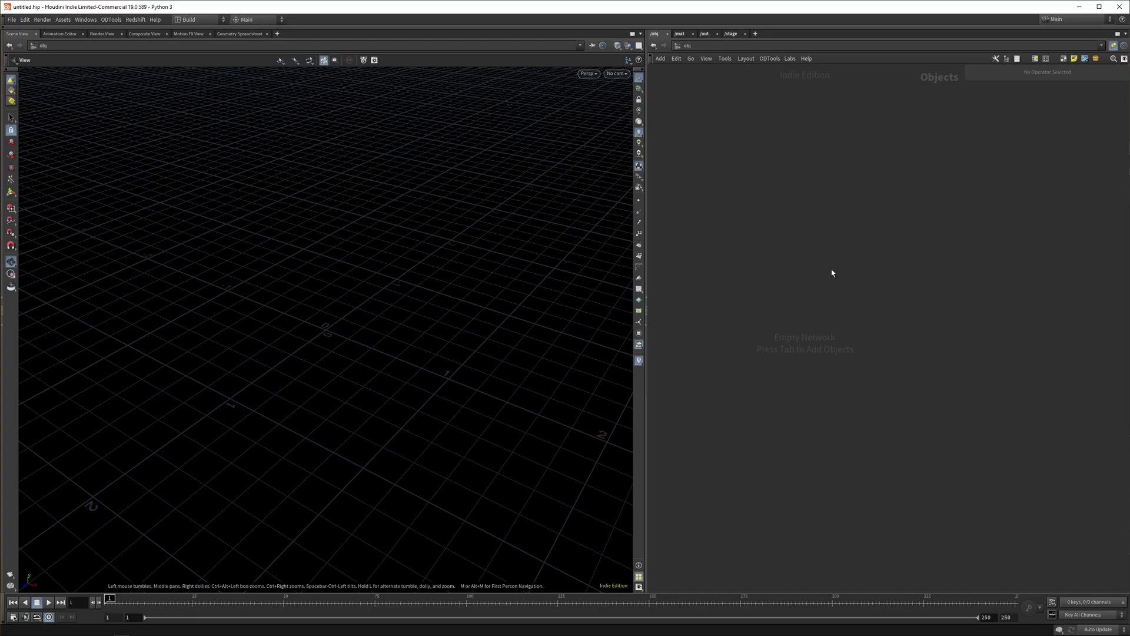
Add a Grid geometry object to the empty scene and frame the whole grid in the viewport
key("Tab")
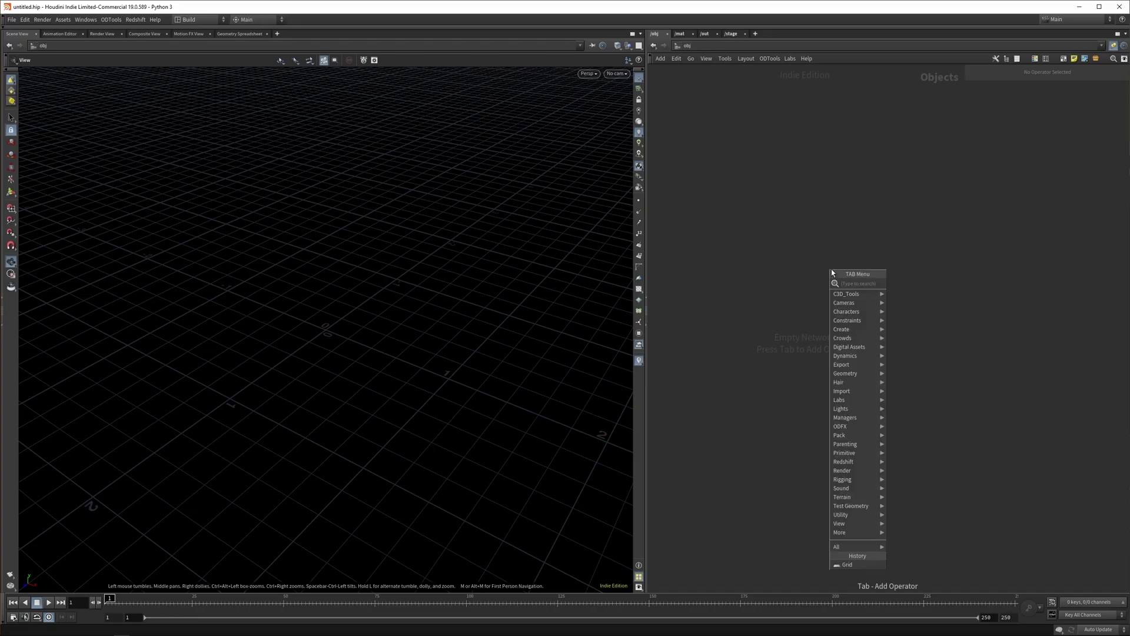
type("g")
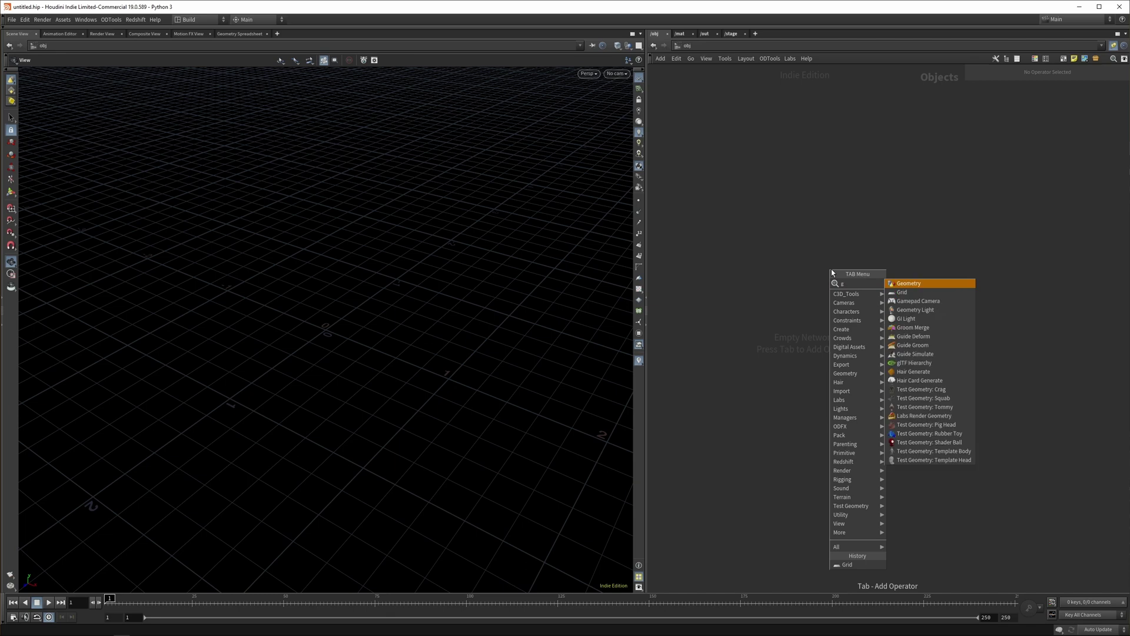
type("r")
key("Return")
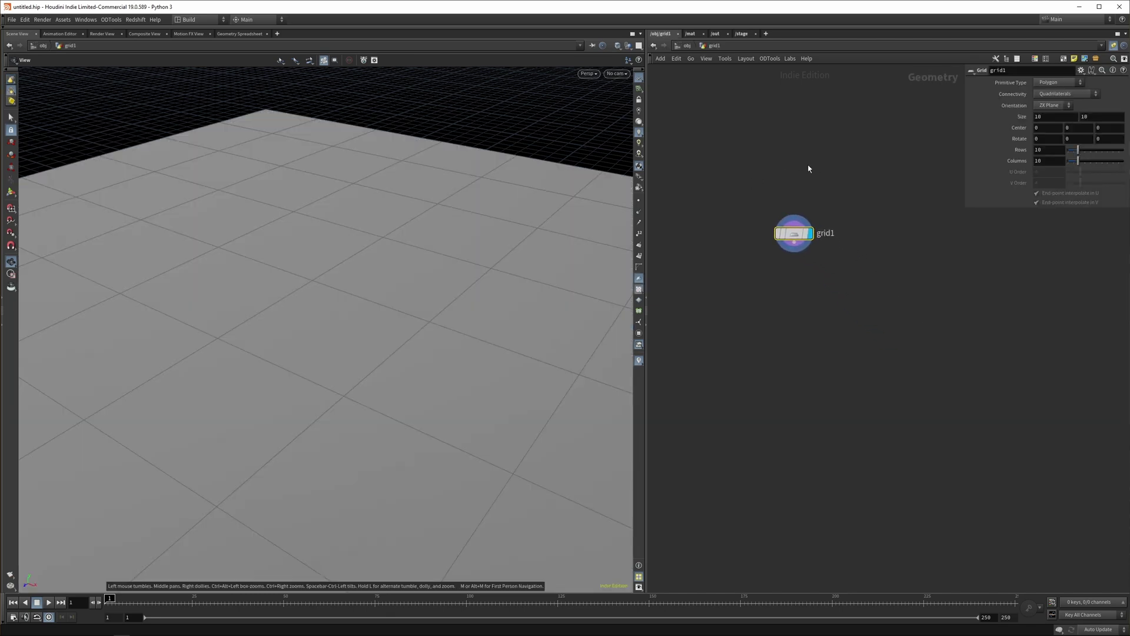
left_click(816, 160)
key("space+h")
left_click_drag(375, 373, 407, 359)
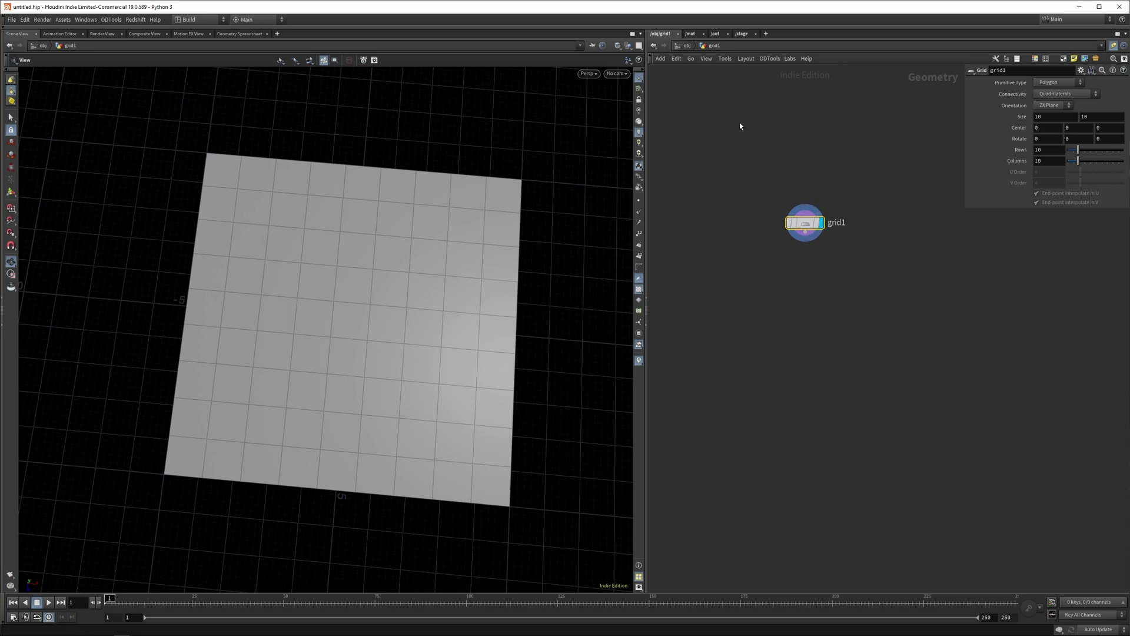
Create a point group from the grid's far corner point 0 and rename the group node start
left_click_drag(890, 266, 768, 171)
left_click(11, 117)
left_click(186, 59)
left_click_drag(182, 139, 220, 163)
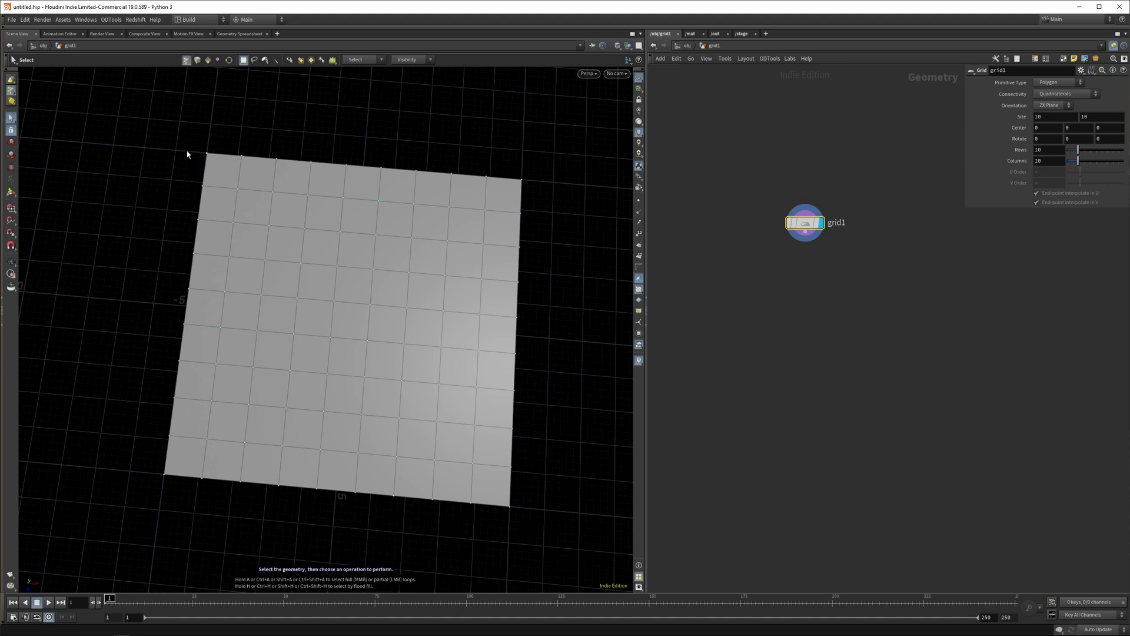
key("Tab")
type("grou")
key("Return")
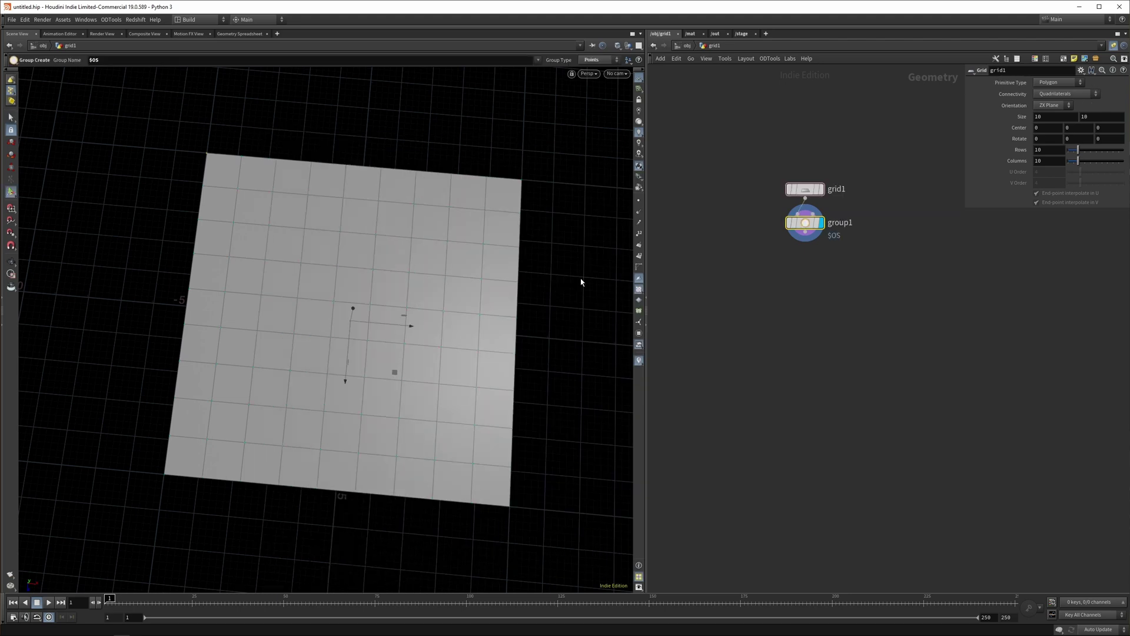
double_click(839, 223)
type("start")
key("Return")
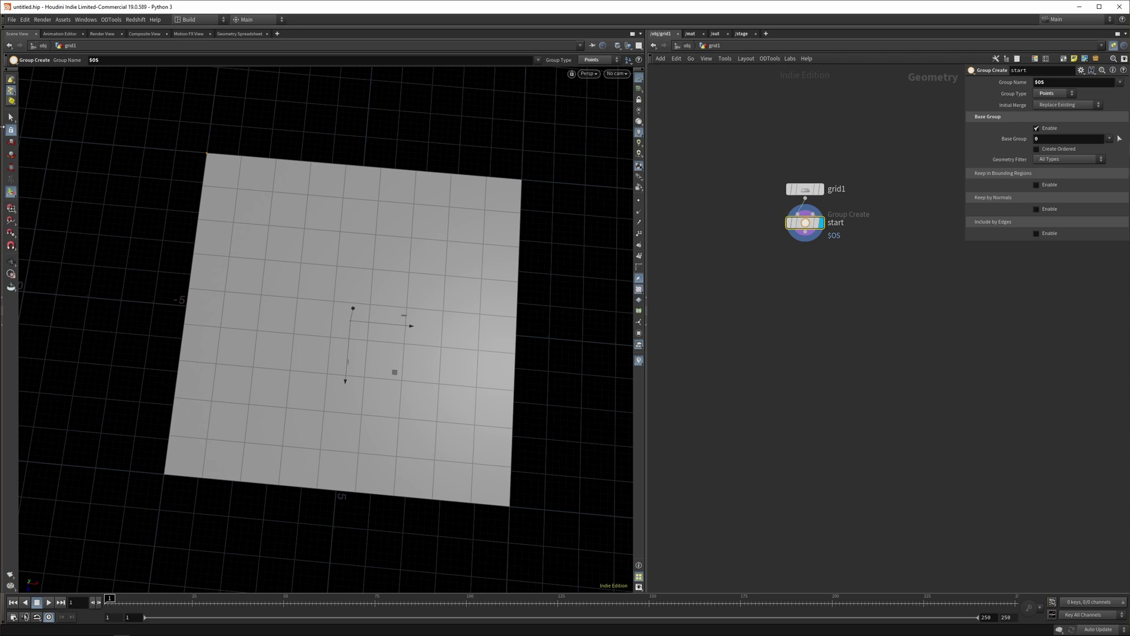
Add a second point group after the start node for opposite corner point 99, naming the node end
key("Tab")
key("Return")
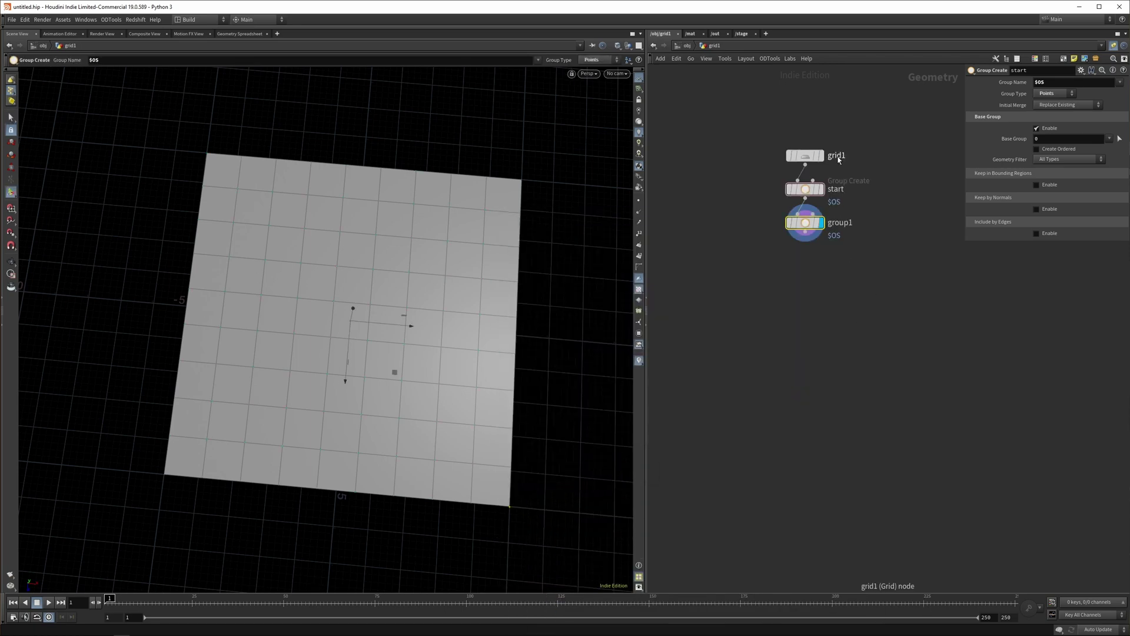
left_click_drag(798, 314, 819, 206)
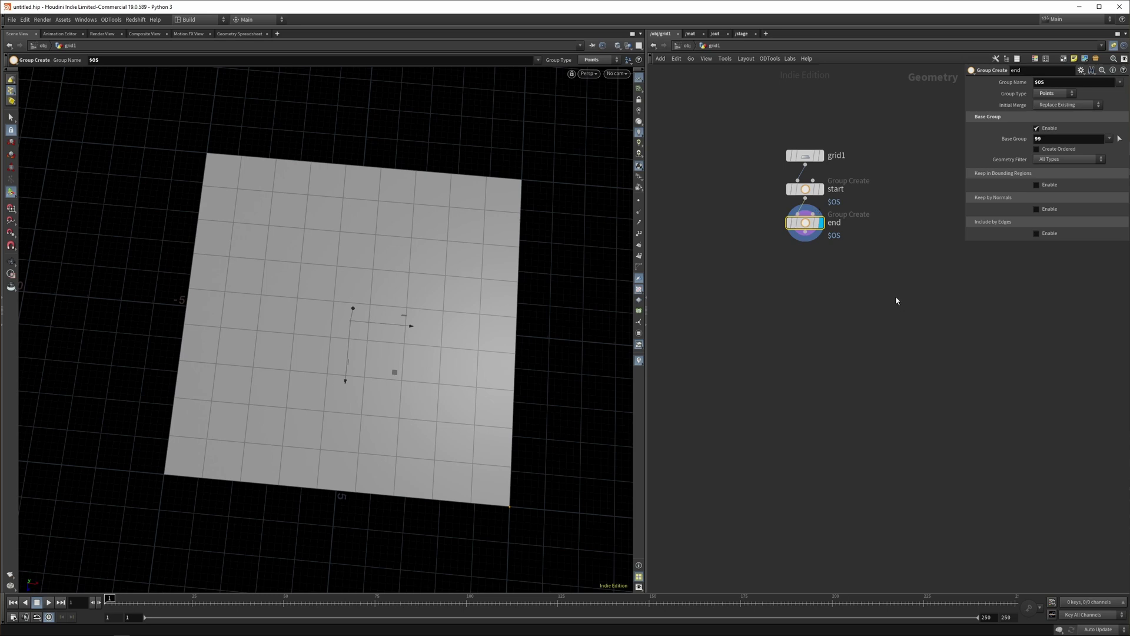
Add a Find Shortest Path node after the end node, using start as Start Points and end as End Points
key("Tab")
type("find sh")
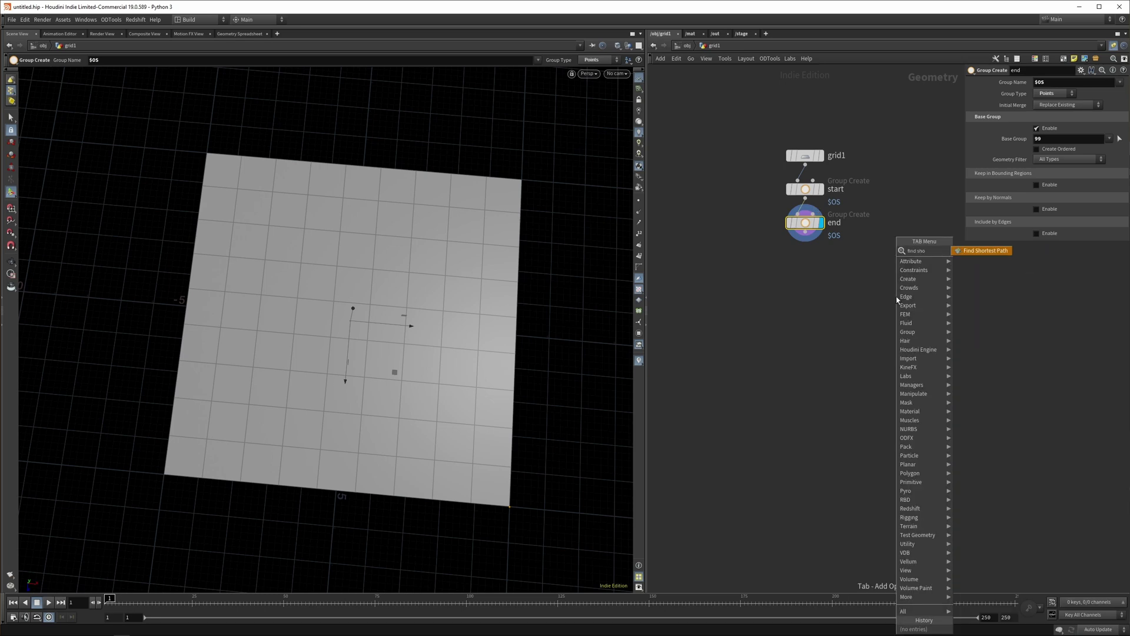
key("Return")
left_click(1110, 83)
left_click(1110, 100)
left_click(1110, 94)
left_click(1110, 105)
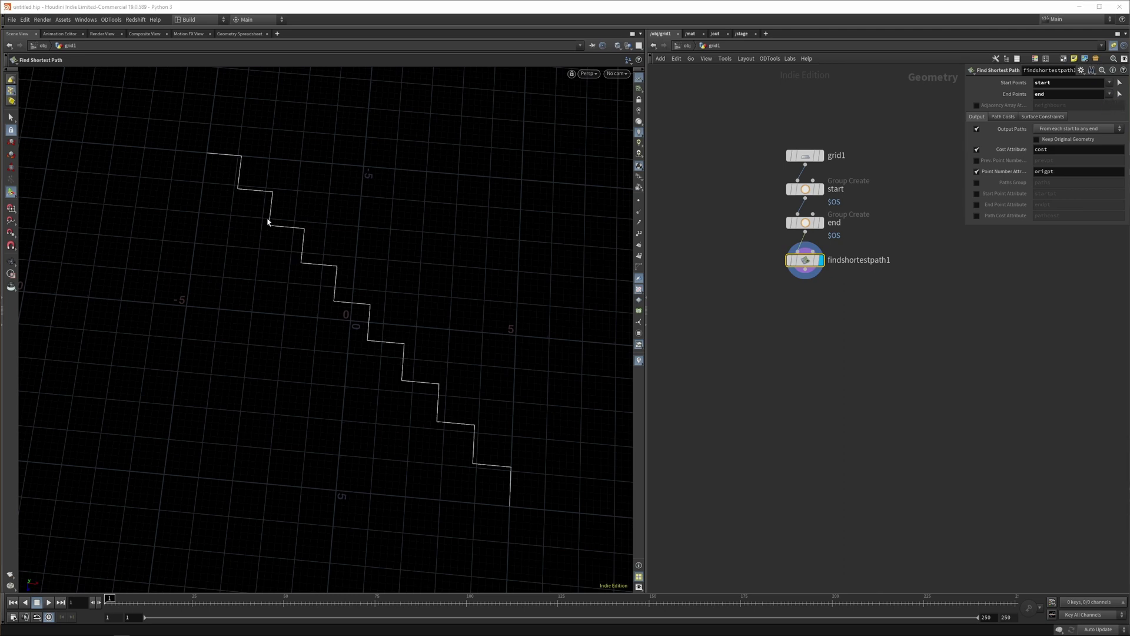
Examine the generated shortest path and compare it with its source mesh by displaying the grid1 node
left_click(855, 331)
left_click_drag(241, 282, 237, 260, "alt")
middle_click_drag(945, 385, 941, 383)
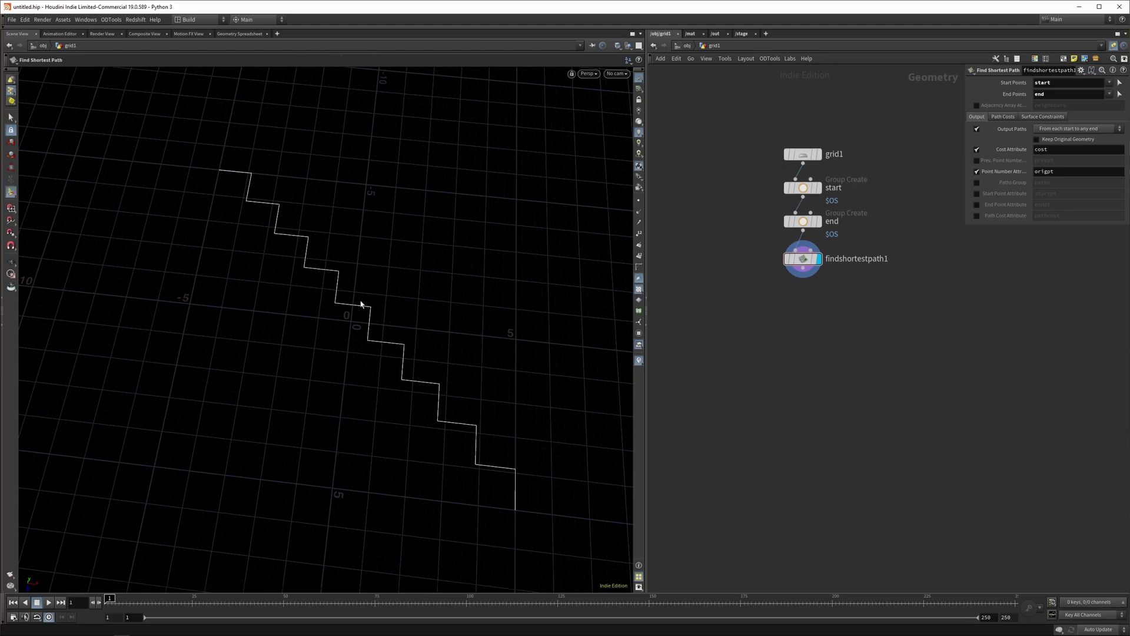
mouse_move(353, 296)
left_mouse_down("alt")
mouse_move(379, 306)
mouse_move(364, 371)
mouse_move(368, 312)
left_mouse_up("alt")
key("Return")
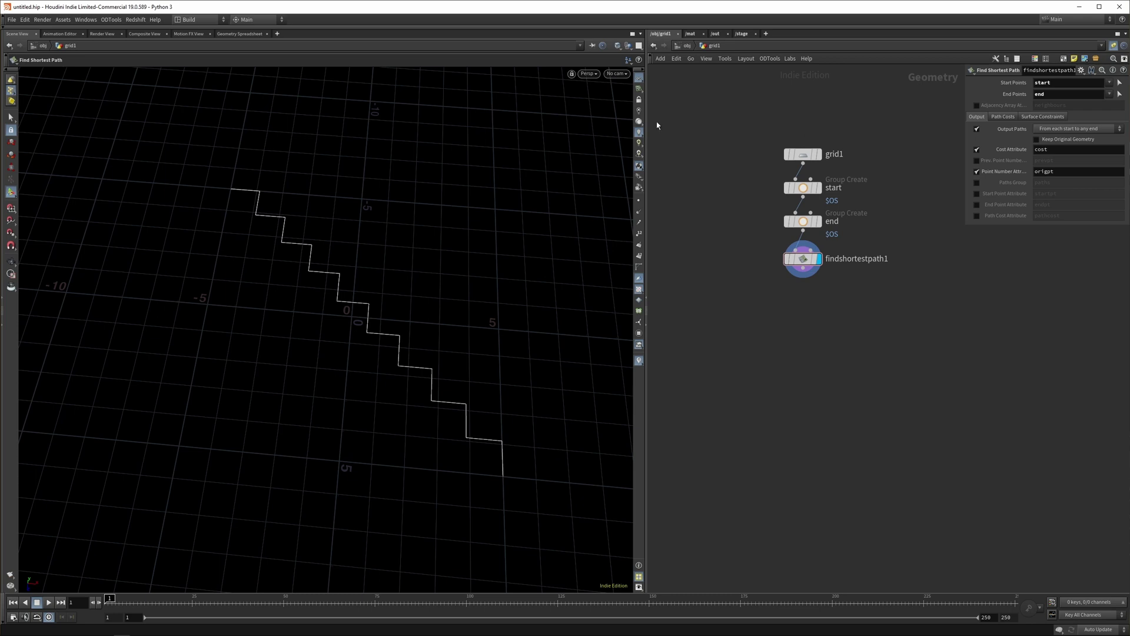
left_click_drag(769, 110, 855, 163)
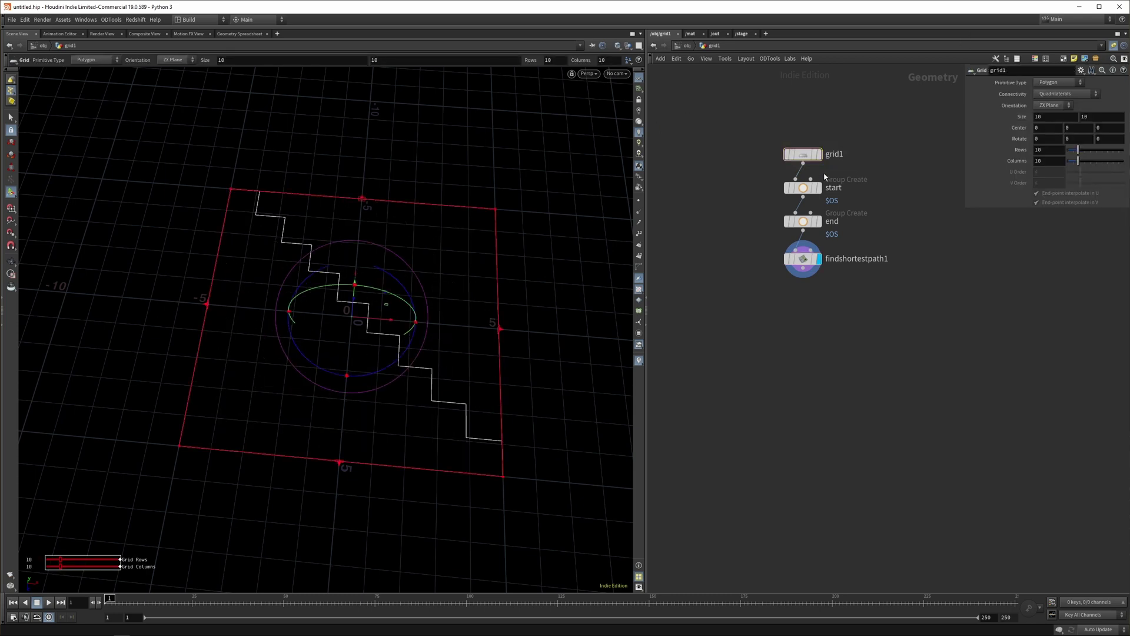
left_click(819, 154)
mouse_move(487, 263)
left_mouse_down("alt")
mouse_move(277, 346)
mouse_move(224, 143)
left_mouse_up("alt")
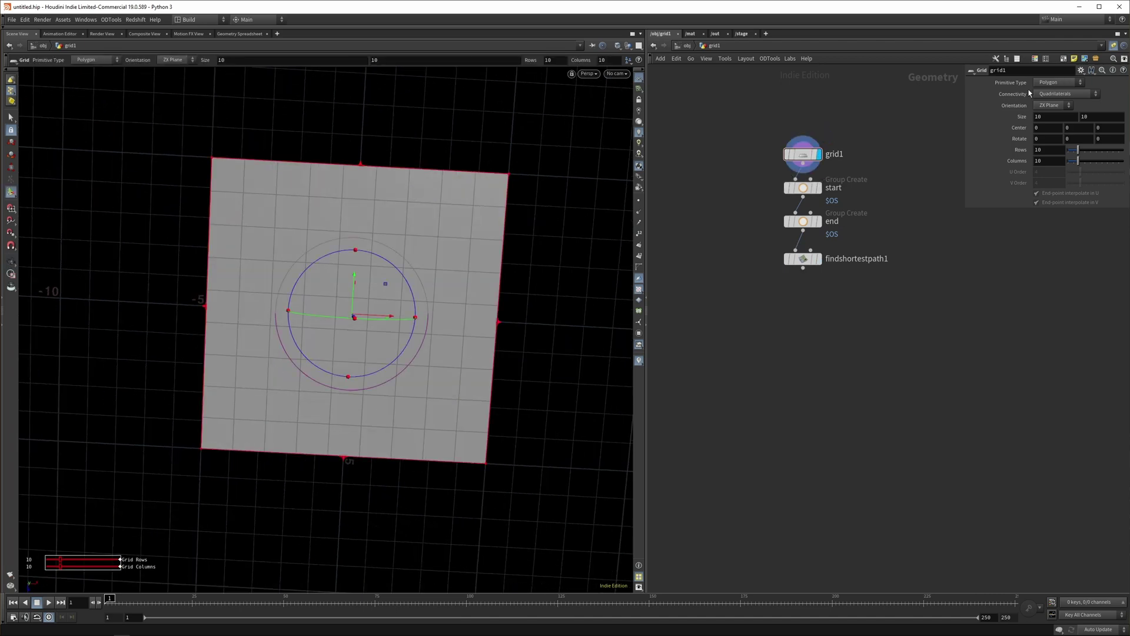
Set the grid's rows and columns to 50 each, keeping the Polygon primitive type
left_click(1045, 83)
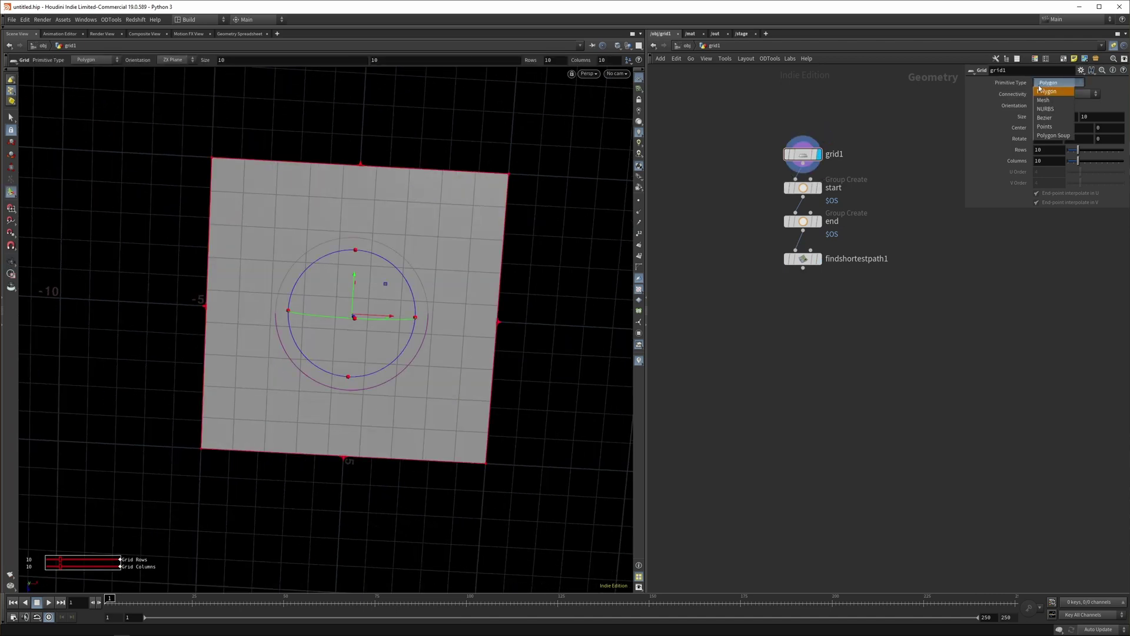
left_click(910, 94)
double_click(1059, 161)
double_click(1051, 148)
type("50")
key("Tab")
type("50")
key("Return")
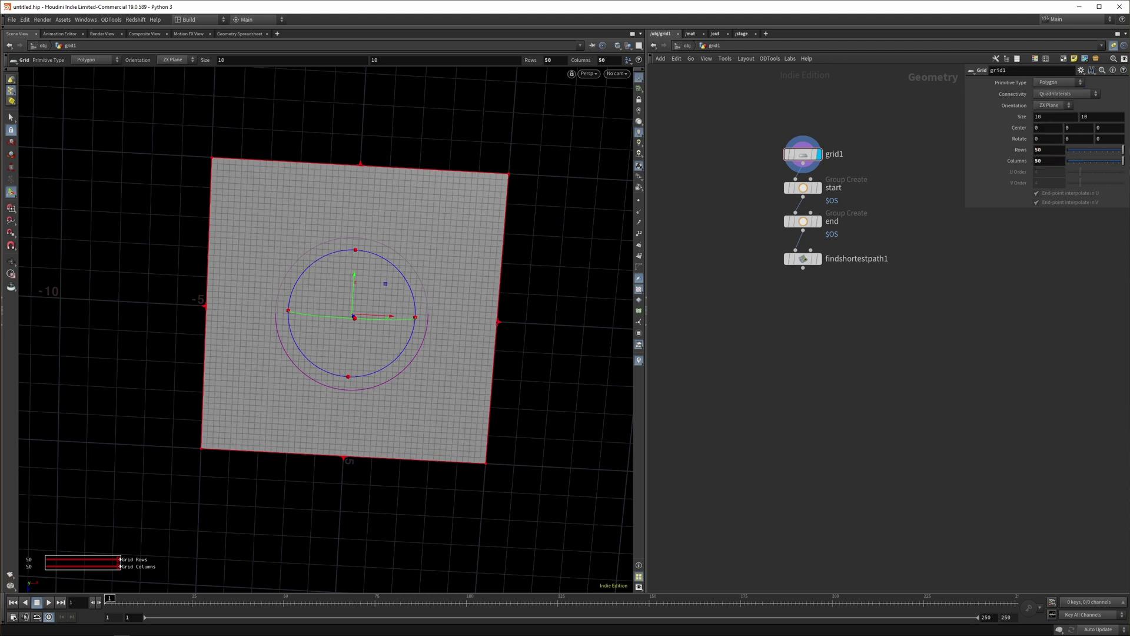
Change the grid's connectivity to Alternating Triangles and check the triangulated mesh up close
left_click(1066, 94)
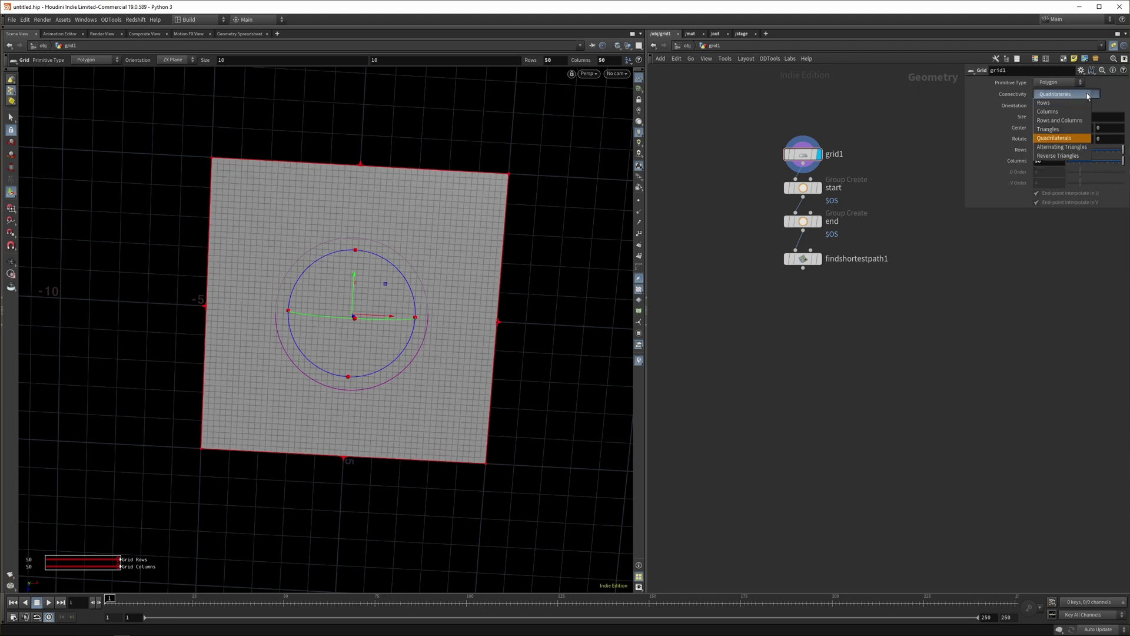
left_click(1081, 147)
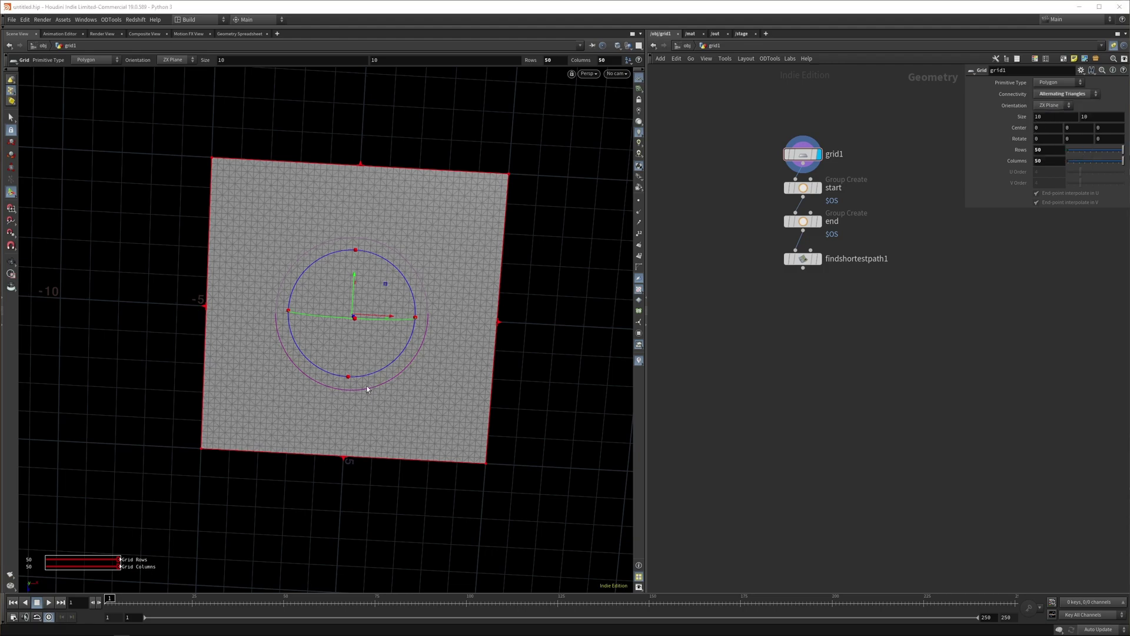
right_click_drag(367, 383, 348, 224, "alt")
mouse_move(344, 312)
left_mouse_down("alt")
mouse_move(338, 386)
mouse_move(354, 240)
mouse_move(350, 330)
left_mouse_up("alt")
right_click_drag(338, 297, 375, 450, "alt")
Reselect the end node's base group as point 2499, the grid corner diagonally opposite the start point
left_click(803, 187)
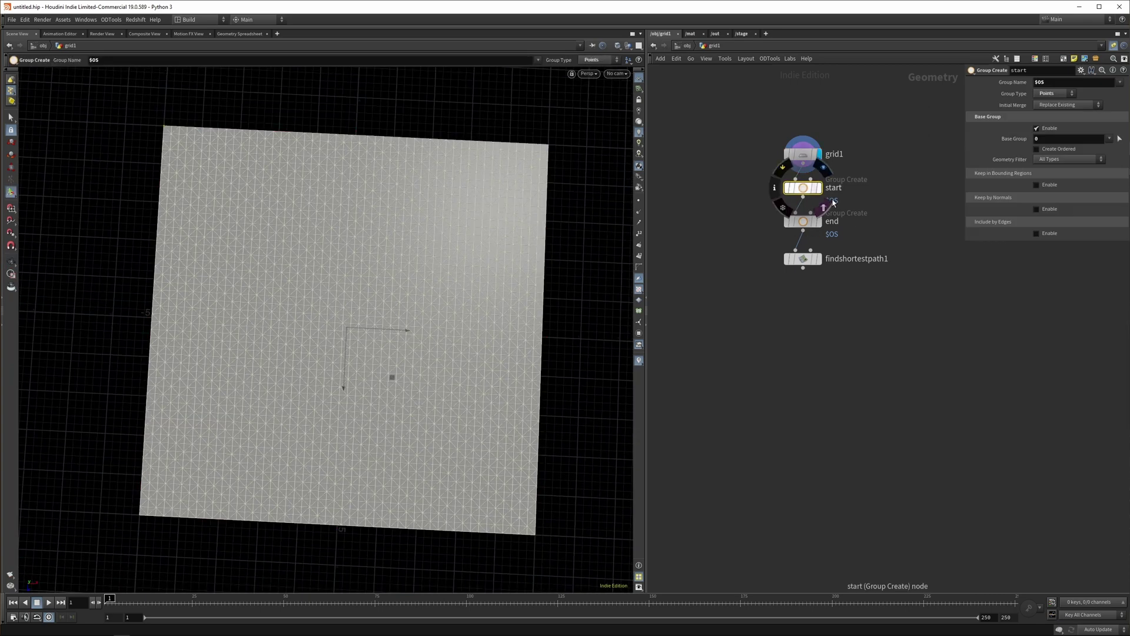
left_click(820, 188)
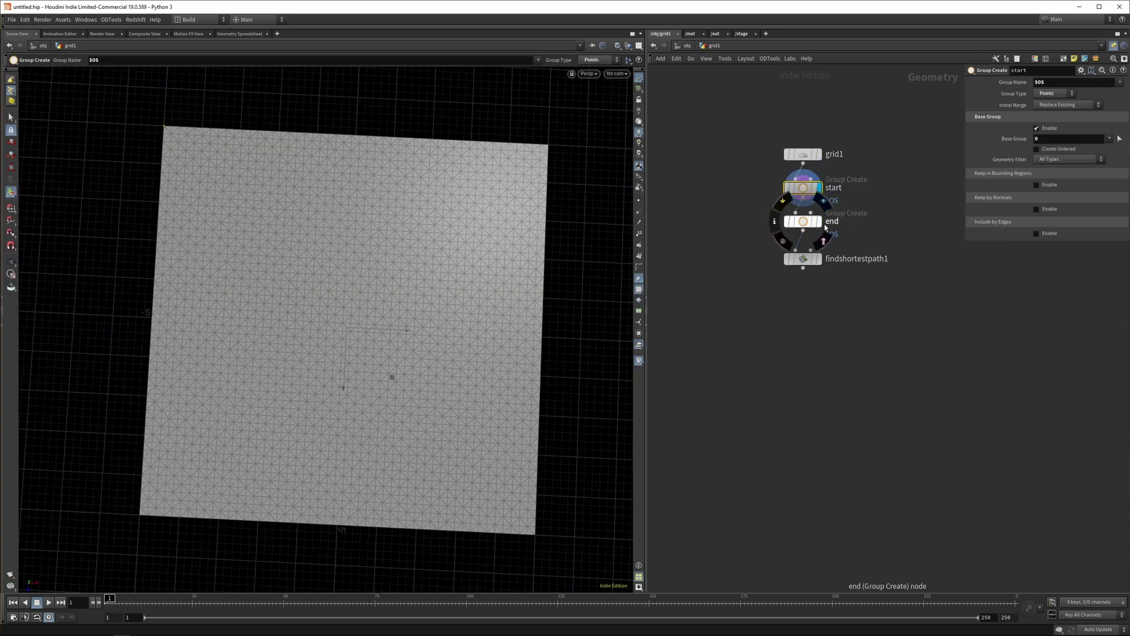
left_click_drag(761, 211, 830, 233)
left_click(820, 222)
left_click_drag(759, 207, 881, 253)
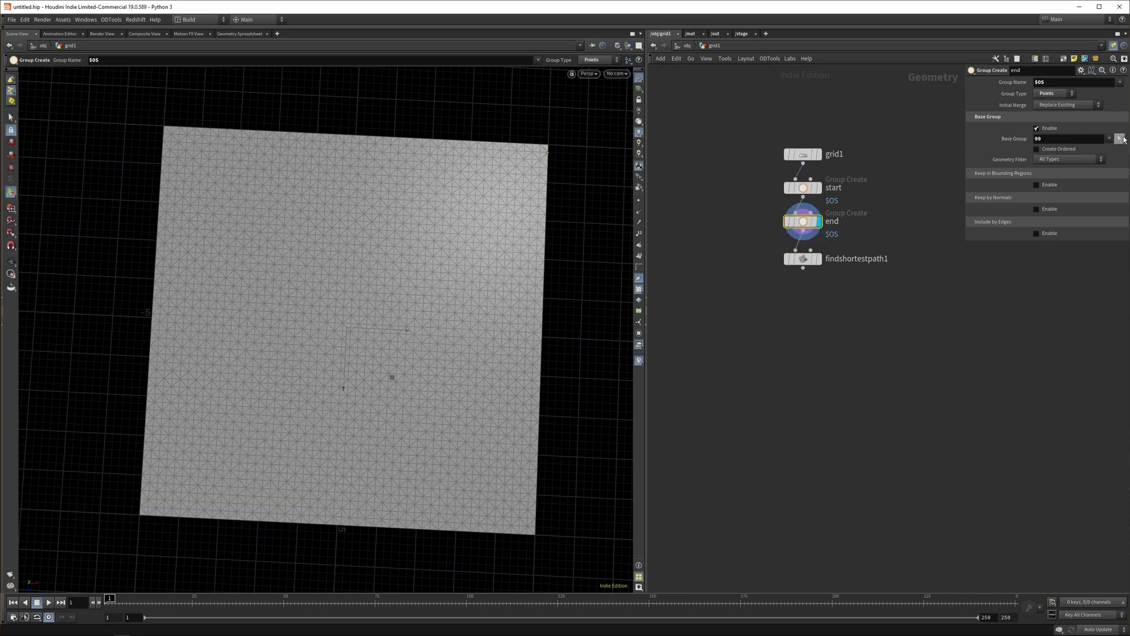
left_click(1119, 139)
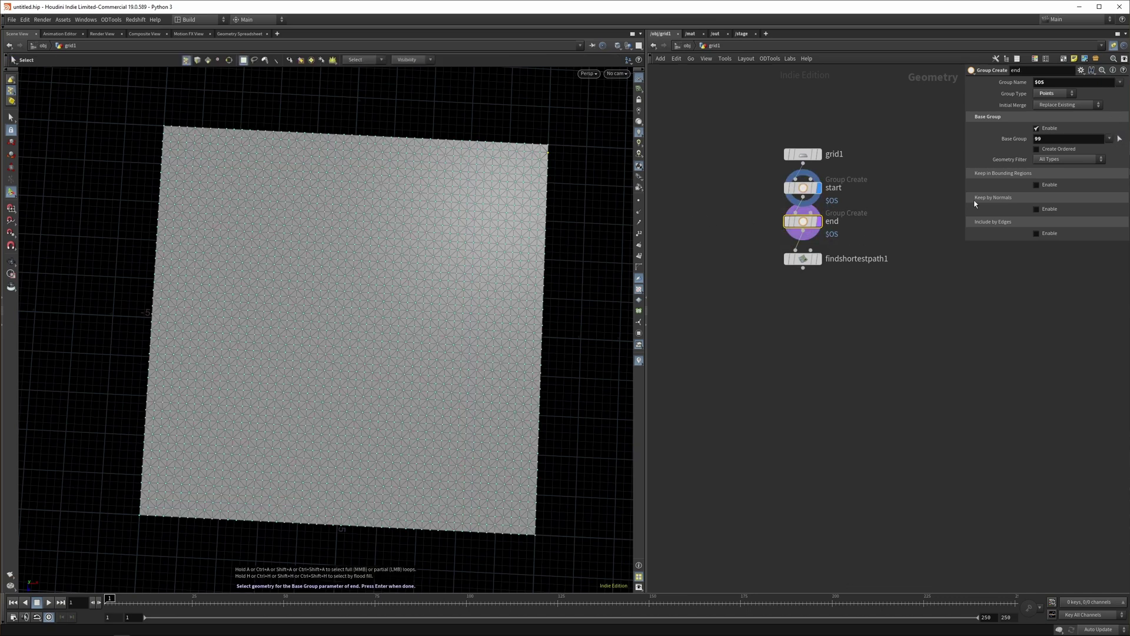
left_click(530, 545)
key("Return")
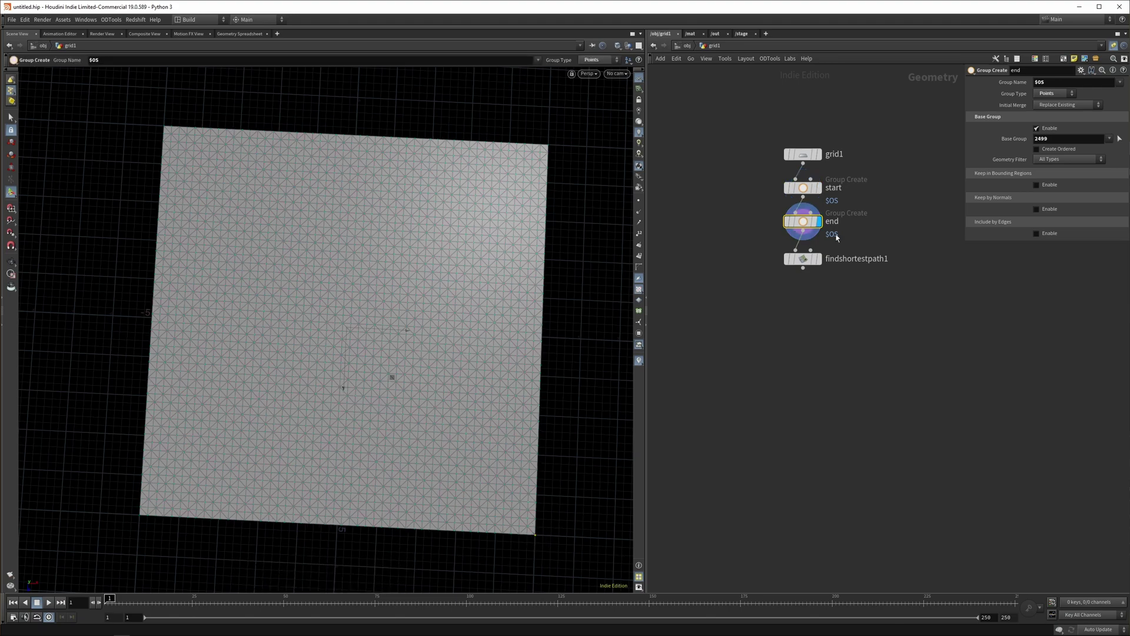
Display the Find Shortest Path node and examine the path across the denser triangulated grid
left_click(819, 259)
key("Escape")
middle_click_drag(361, 315, 405, 278)
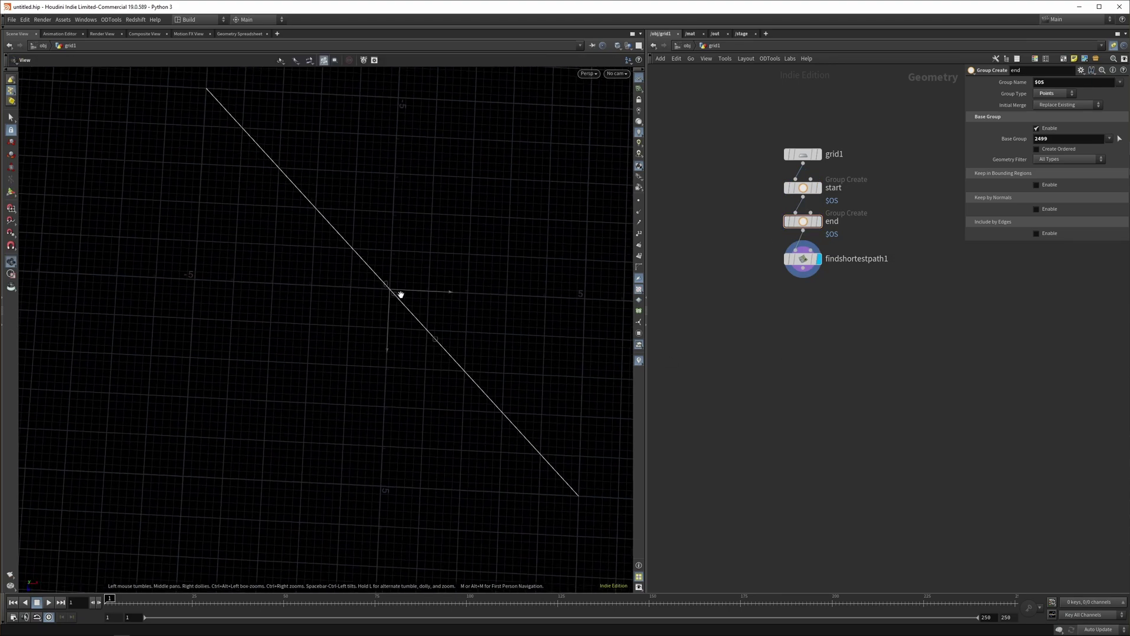
left_click_drag(405, 278, 417, 307)
Display the start node, disable its base group and enable Keep in Bounding Regions with a bounding box
key("Return")
left_click(819, 222)
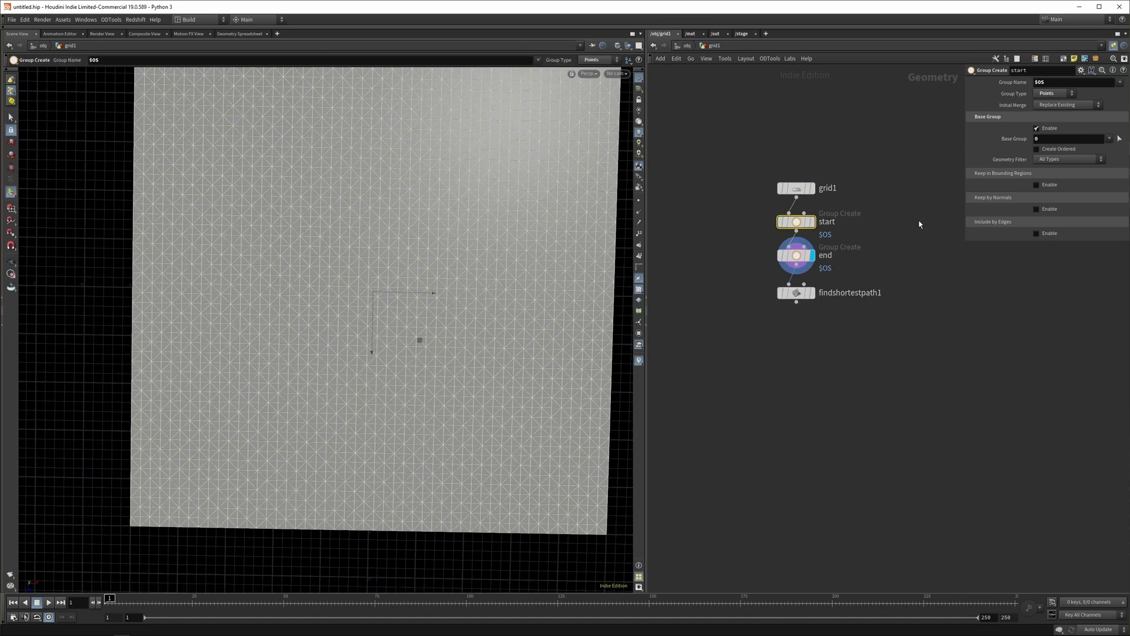
left_click(813, 221)
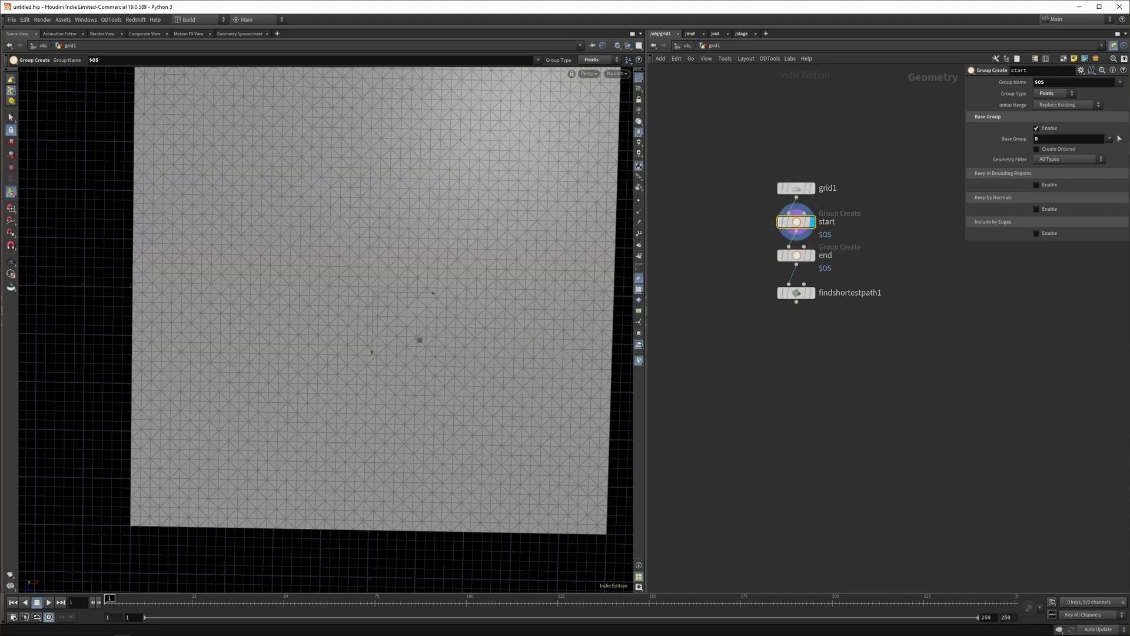
left_click(1037, 128)
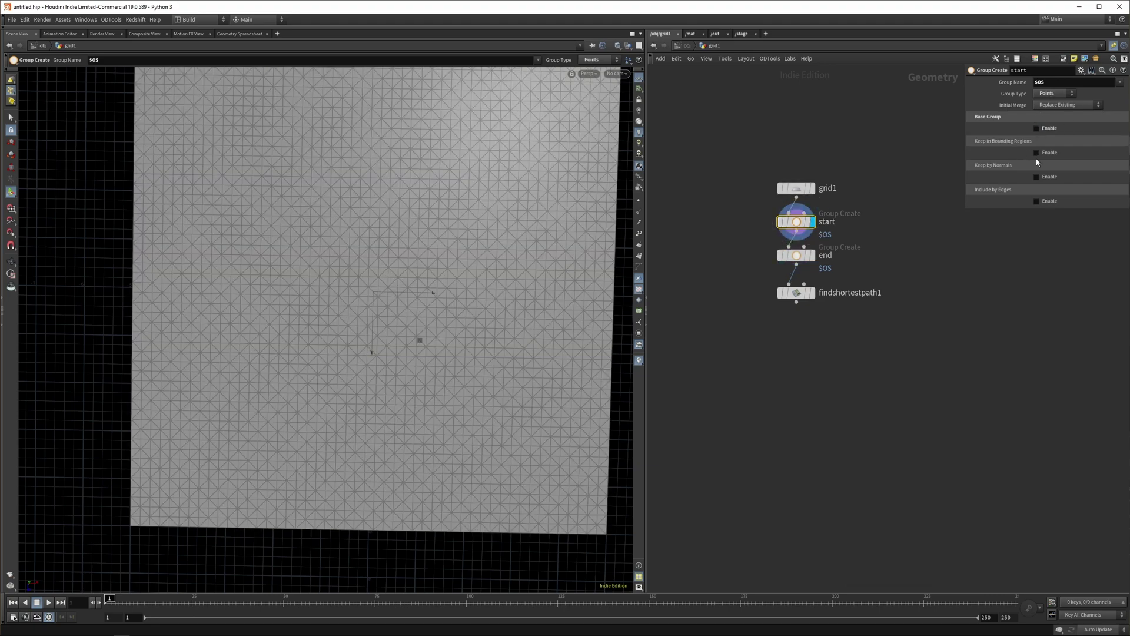
left_click(1037, 152)
key("Escape")
left_click_drag(330, 328, 362, 312)
right_click_drag(362, 312, 389, 180, "alt")
left_click_drag(354, 301, 378, 261, "alt")
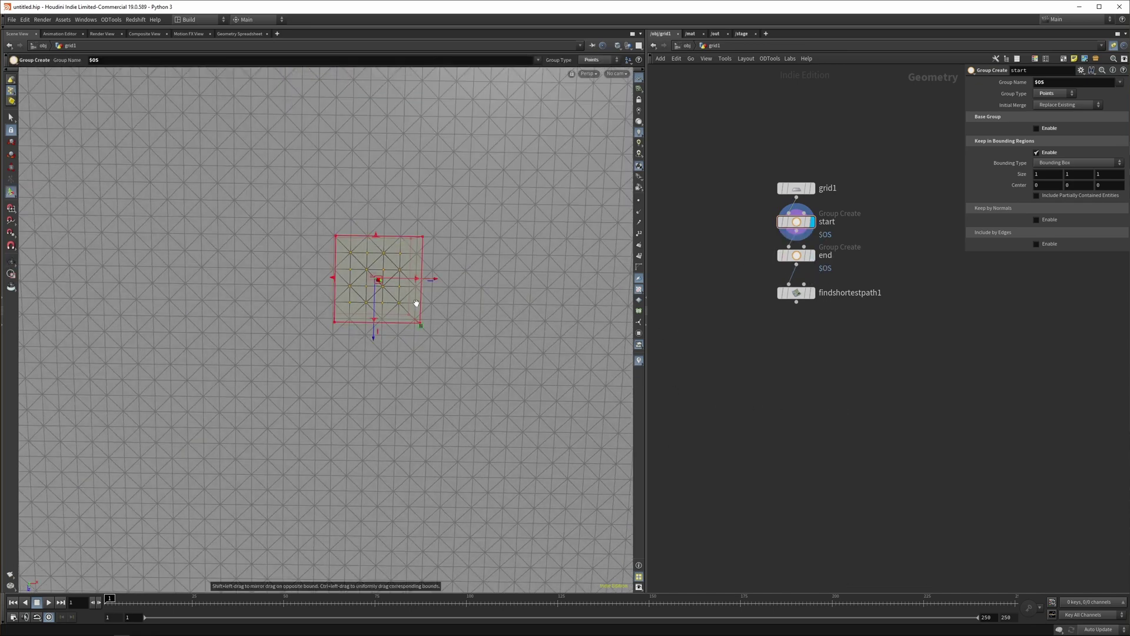
right_click_drag(416, 302, 424, 526, "alt")
left_click_drag(424, 526, 427, 359, "alt")
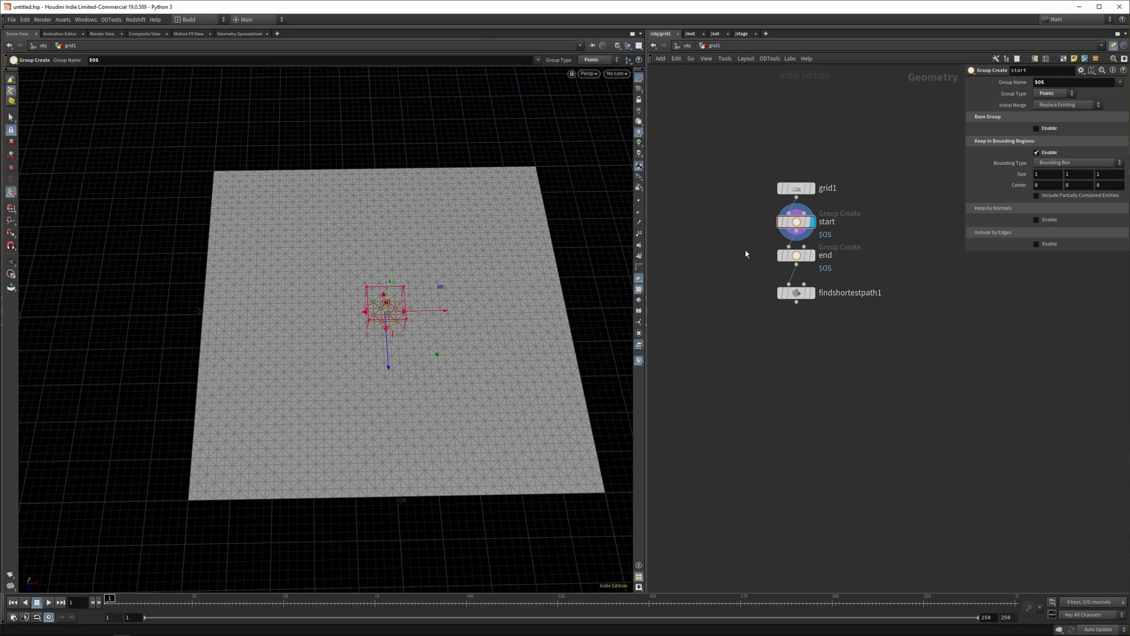
Add a Group Expression node beside the end node, fed by the start node
left_click(809, 257)
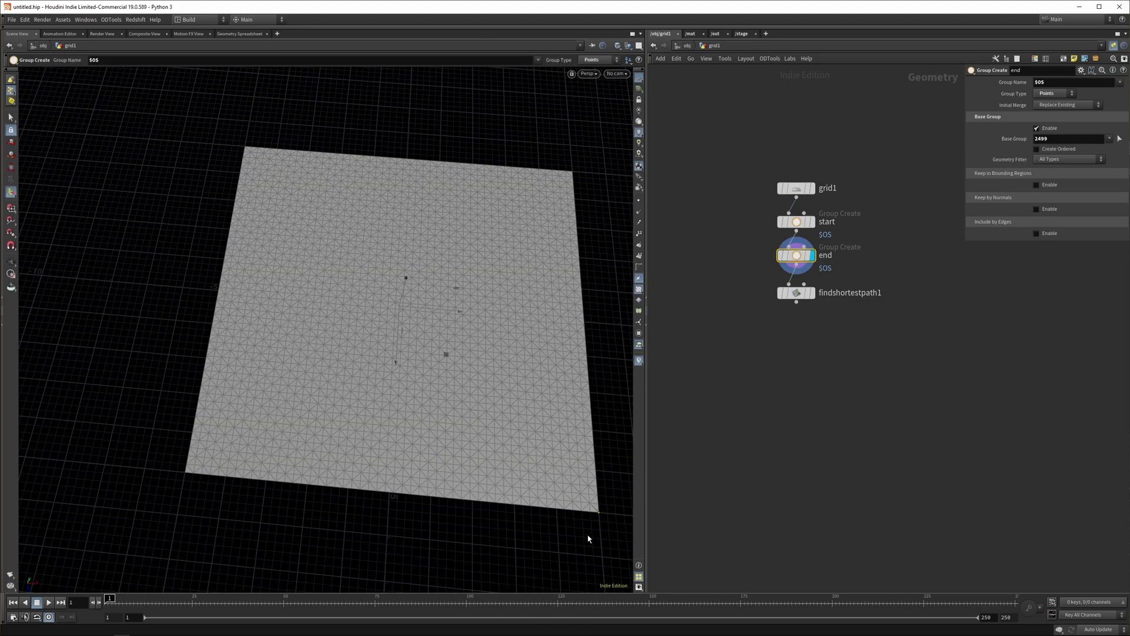
key("Tab")
type("group expre")
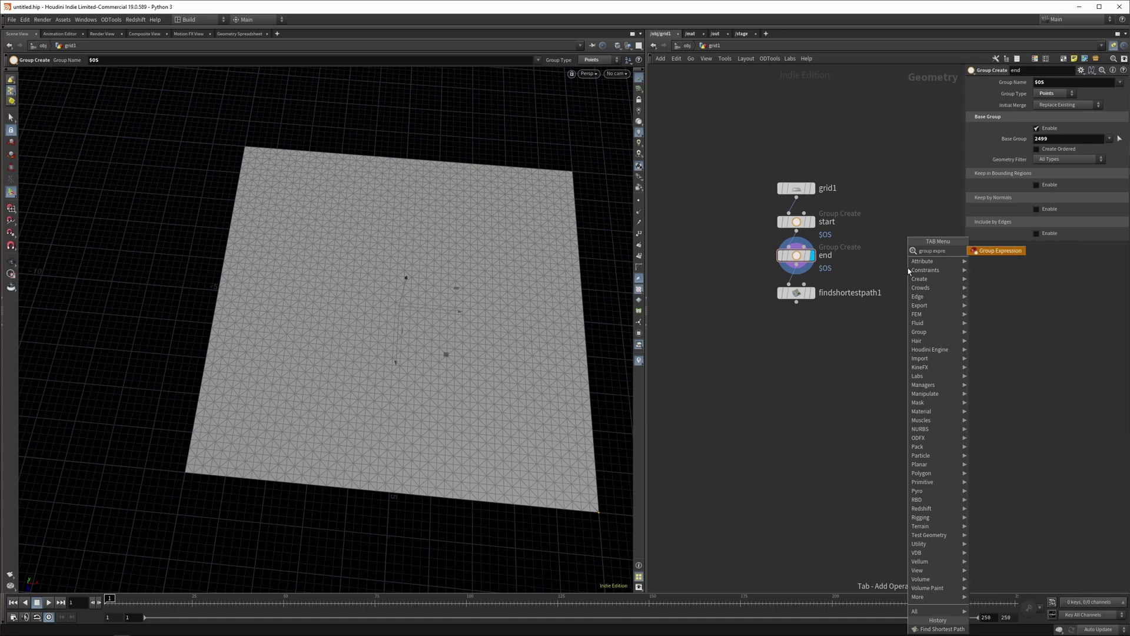
key("Return")
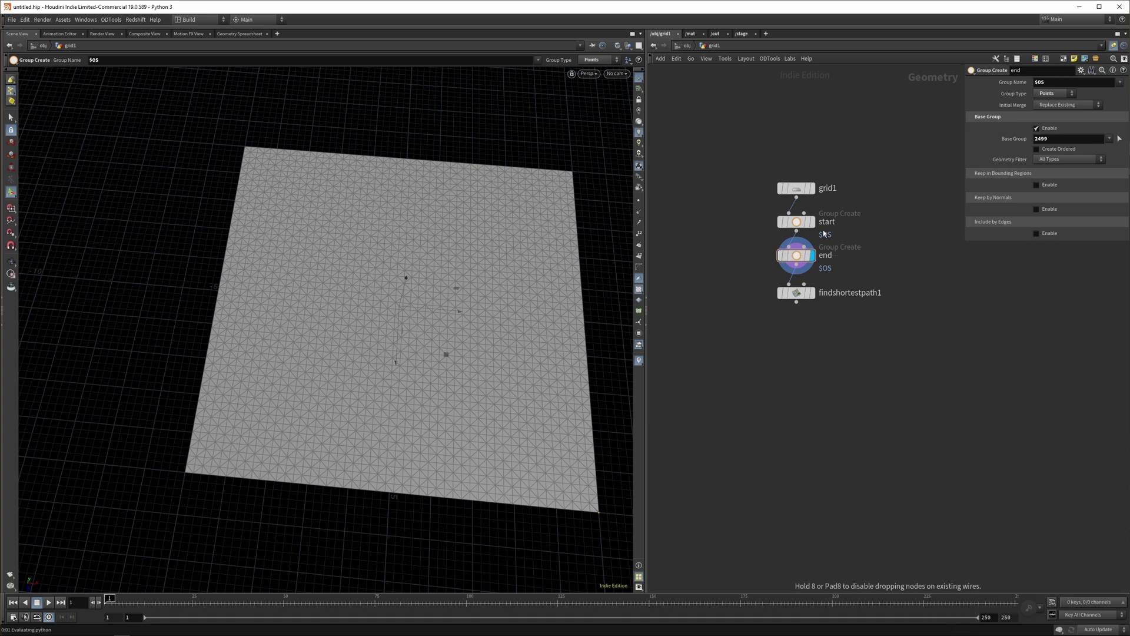
left_click(880, 255)
Apply the 30% chance preset to the group expression, display the node and set its group type to Points
left_click(1103, 131)
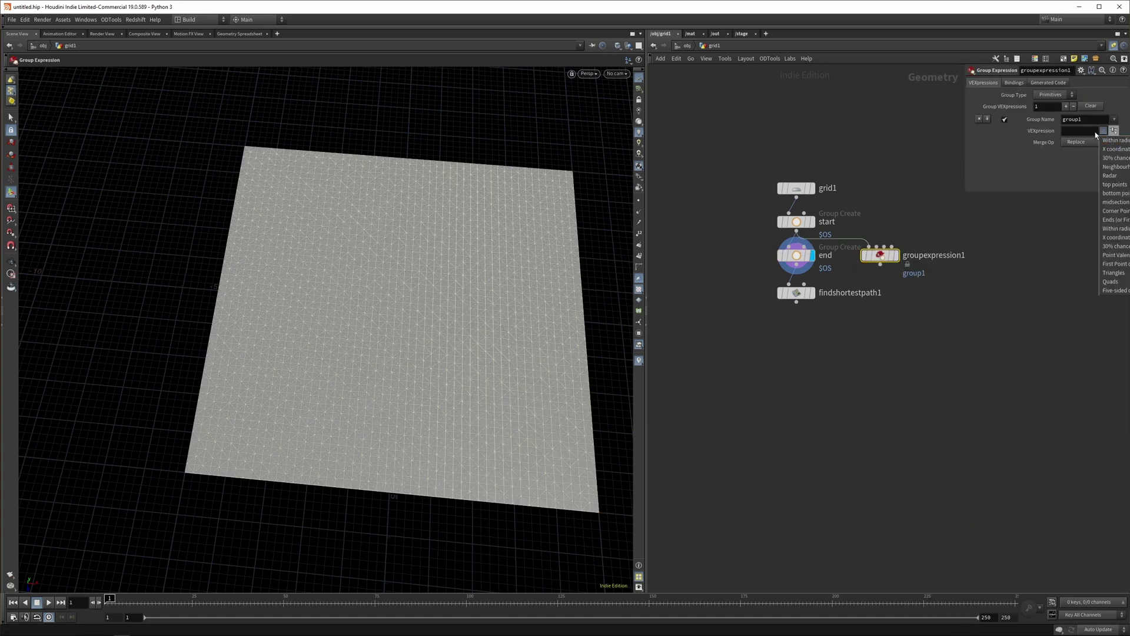
left_click(1121, 247)
left_click(895, 255)
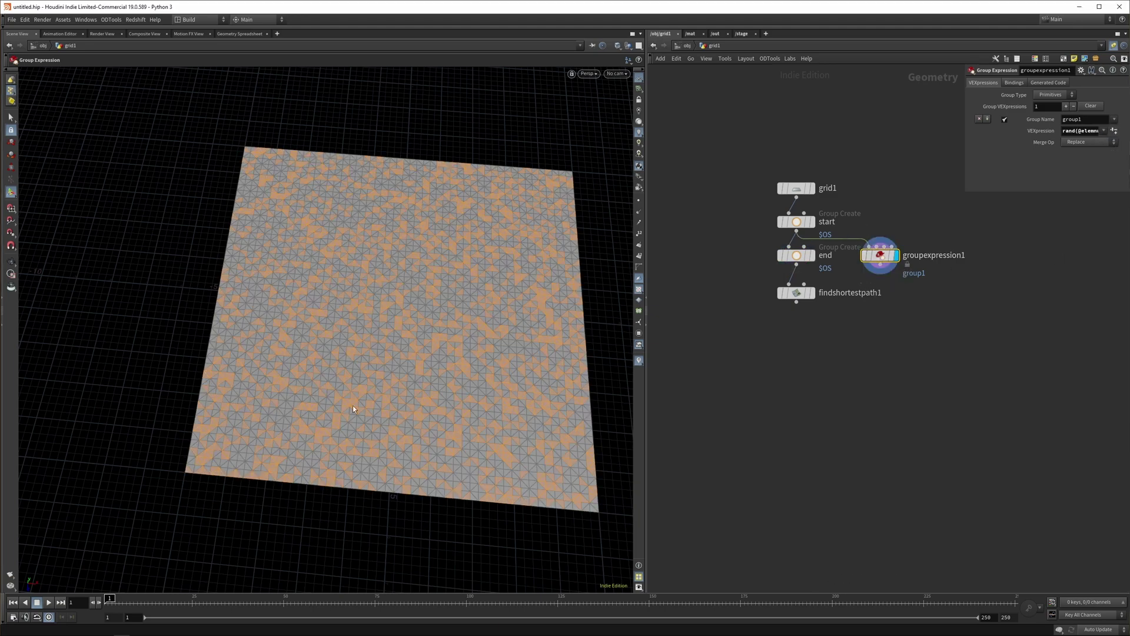
left_click(1056, 95)
left_click(1053, 115)
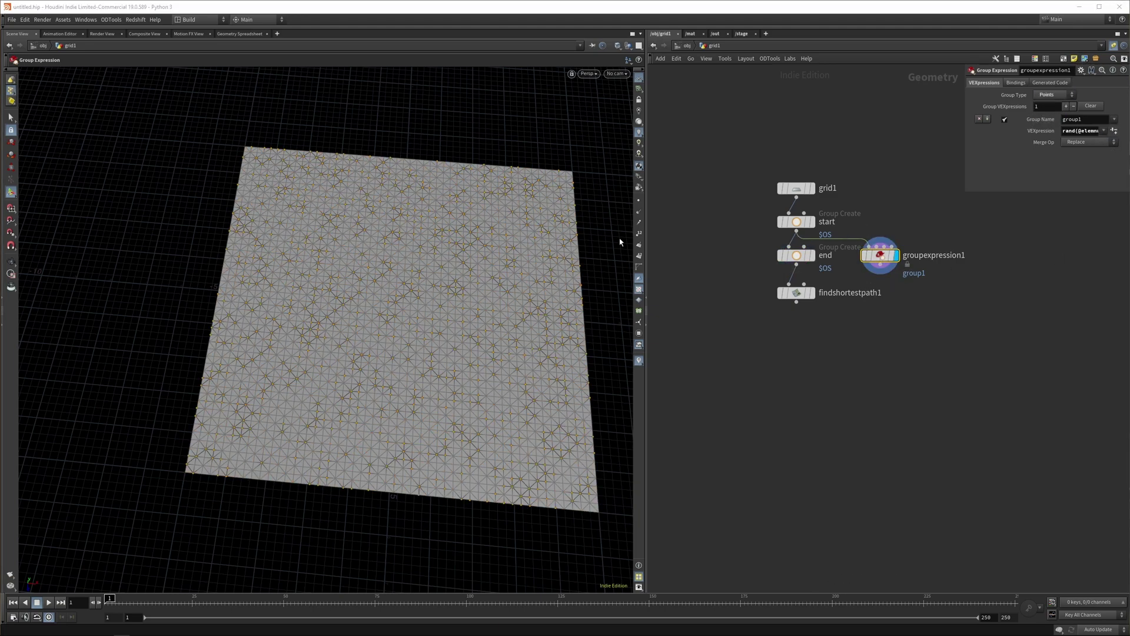
left_click_drag(347, 318, 337, 349, "alt")
key("Return")
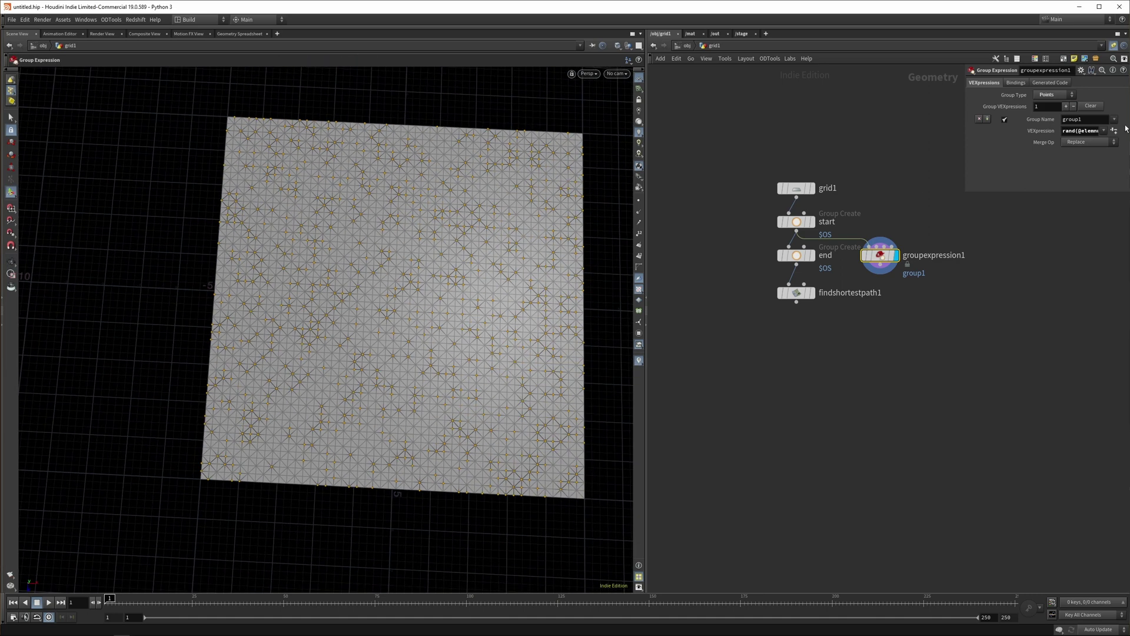
left_click_drag(965, 142, 853, 144)
left_click(1053, 131)
key("BackSpace")
type("1")
key("Return")
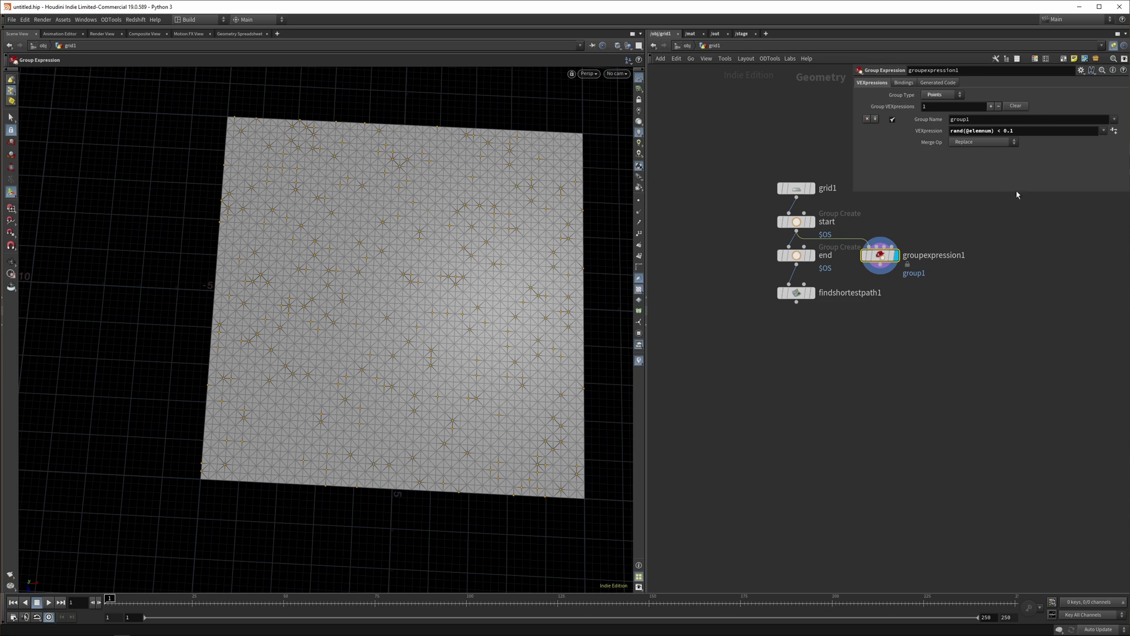
left_click(1041, 130)
key("Return")
Wire the Group Expression node into the Find Shortest Path node and display the path node
left_click_drag(880, 266, 831, 337)
left_click(812, 292)
left_click(831, 337)
Delete the old end Group Create node and rename the Group Expression node to end
double_click(936, 254)
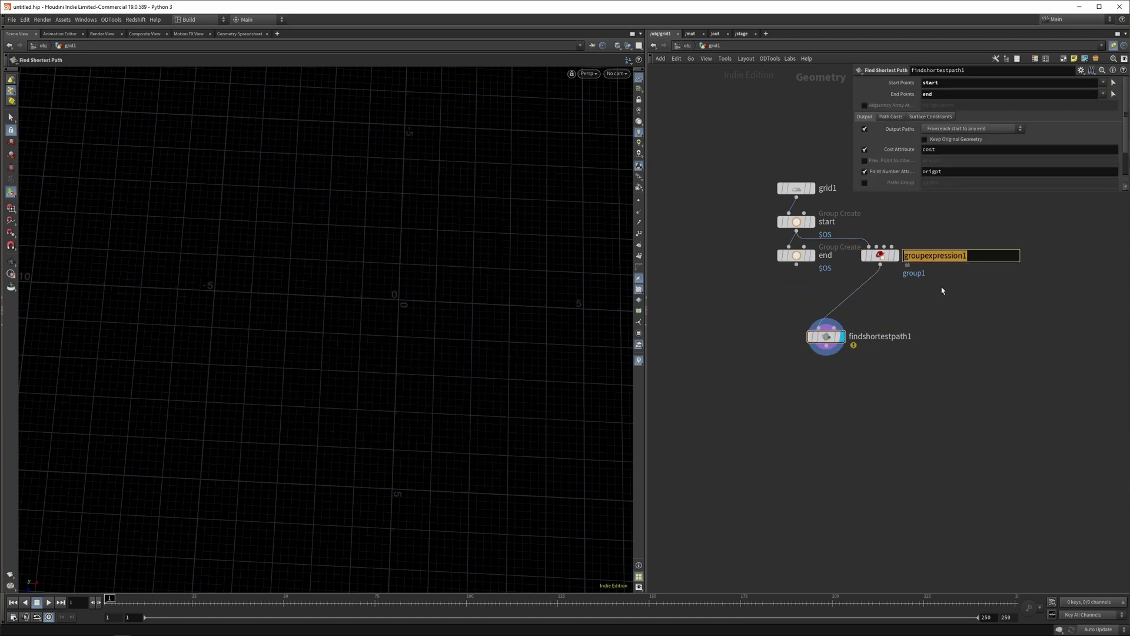
type("end")
key("Return")
left_click(788, 256)
key("Delete")
left_click(932, 257)
key("BackSpace")
key("Return")
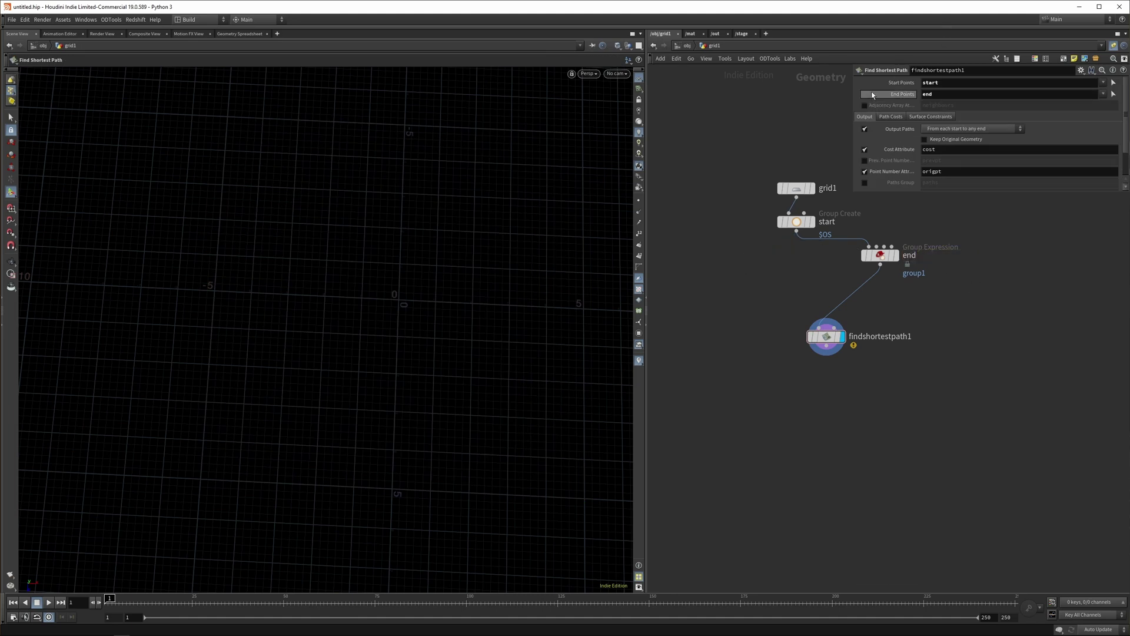
Set the group name on the new end node to $OS
left_click(880, 255)
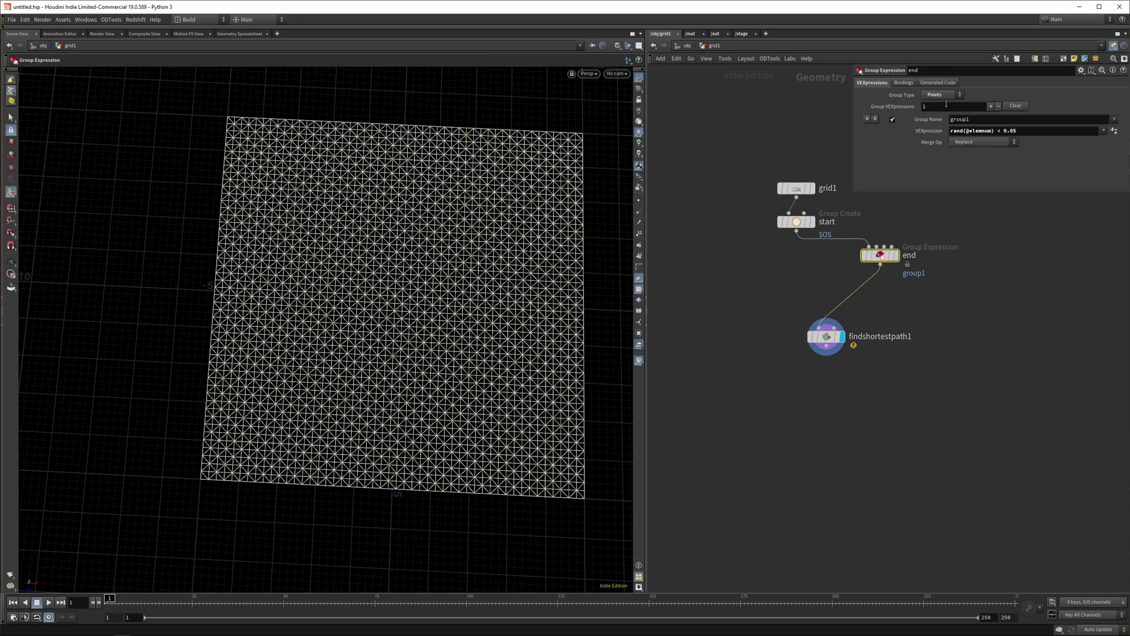
left_click(989, 121)
type("$OS")
key("Return")
Arrange all four network nodes into a tidy vertical layout
left_click(909, 254)
left_click(746, 237)
left_click_drag(743, 170, 910, 383)
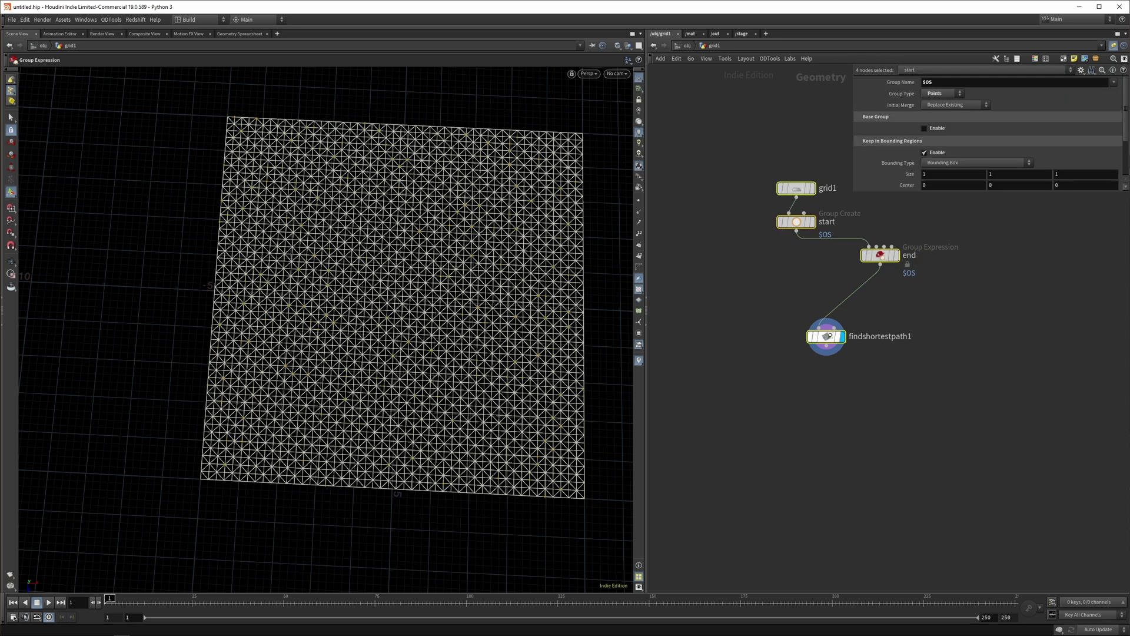
key("l")
left_click(909, 390)
Set the Find Shortest Path node's output paths to From any start to each end
left_click(826, 336)
right_click_drag(392, 330, 387, 299, "alt")
left_click_drag(387, 299, 384, 257, "alt")
left_click(942, 128)
left_click(938, 141)
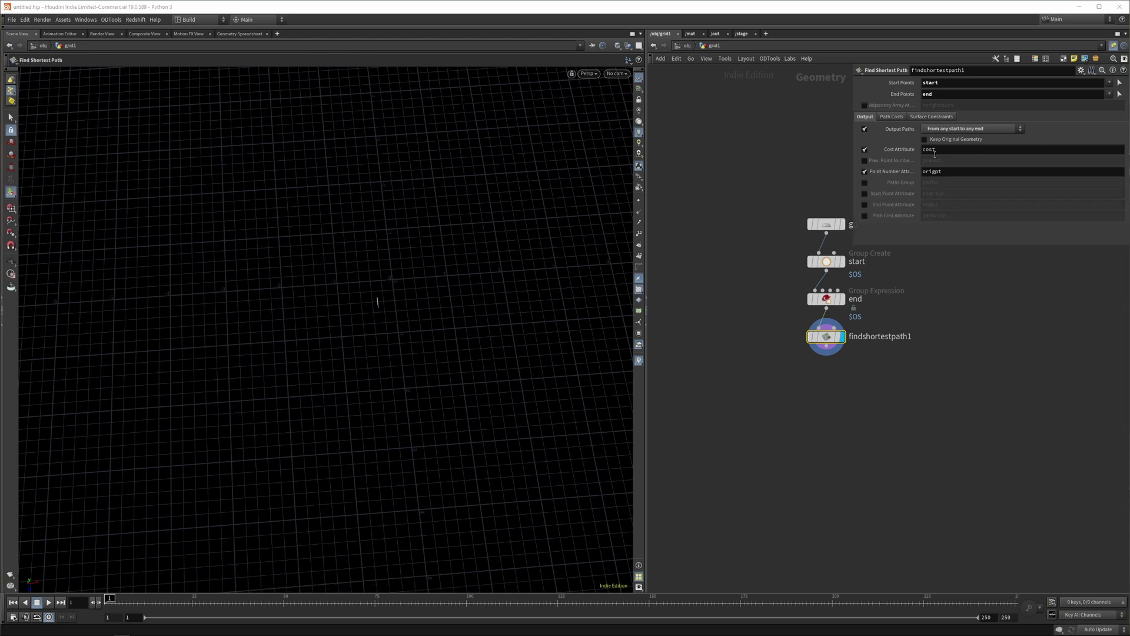
left_click(963, 131)
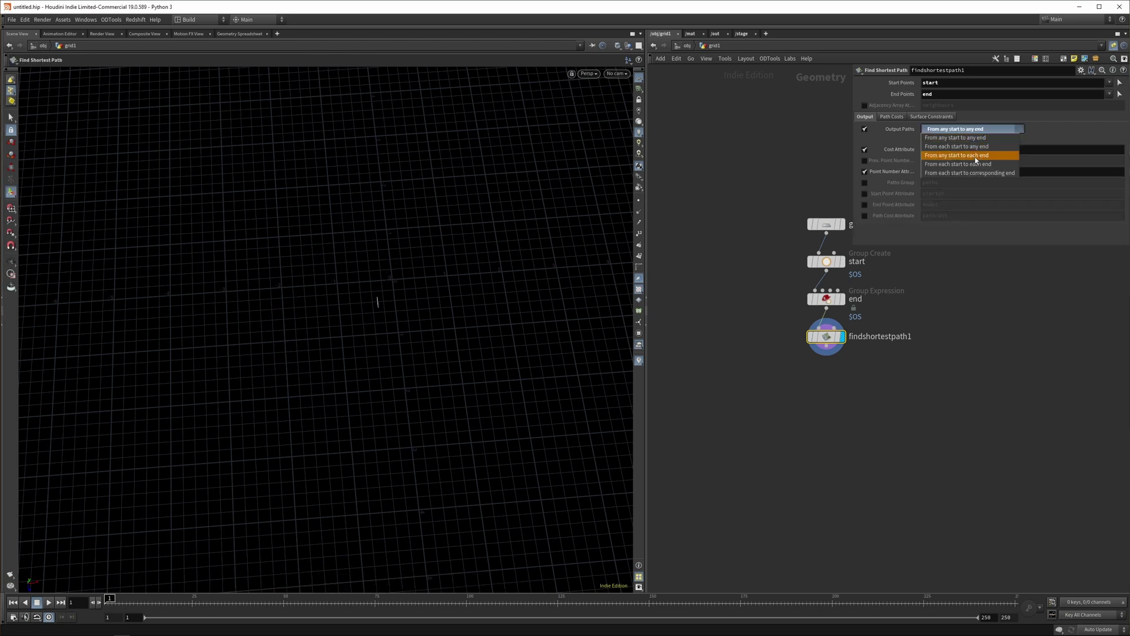
left_click(971, 157)
Examine the generated paths spreading out from the grid centre, both up close and from a distance
left_click_drag(502, 245, 346, 353, "alt")
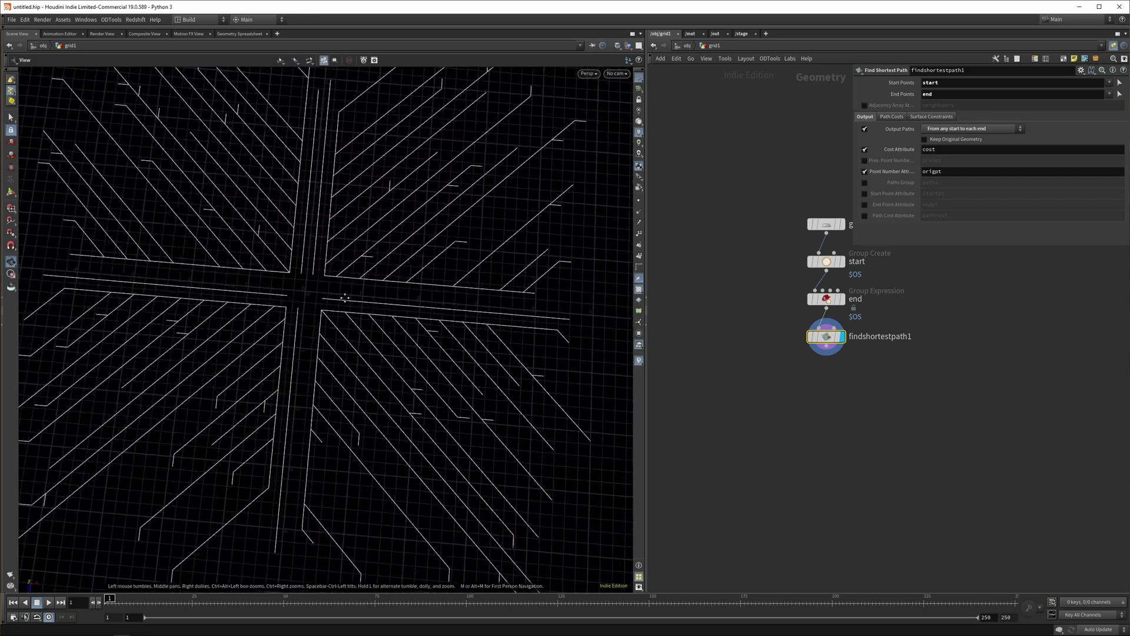
middle_click_drag(360, 300, 397, 301)
right_click_drag(397, 301, 406, 348)
left_click_drag(406, 347, 401, 325)
mouse_move(401, 325)
right_mouse_down()
mouse_move(403, 201)
mouse_move(414, 247)
mouse_move(392, 330)
right_mouse_up()
middle_click_drag(392, 330, 391, 363)
right_click_drag(391, 363, 389, 393)
left_click_drag(389, 393, 383, 327)
right_click_drag(383, 327, 398, 285)
left_click_drag(398, 285, 395, 310)
Set the grid's rows and columns to 100 each and check the denser paths
middle_click_drag(758, 361, 726, 383)
middle_click_drag(739, 251, 708, 217)
left_click_drag(719, 176, 792, 219)
left_click(948, 151)
type("100")
key("Tab")
type("100")
key("Return")
key("Escape")
left_click_drag(400, 397, 391, 371)
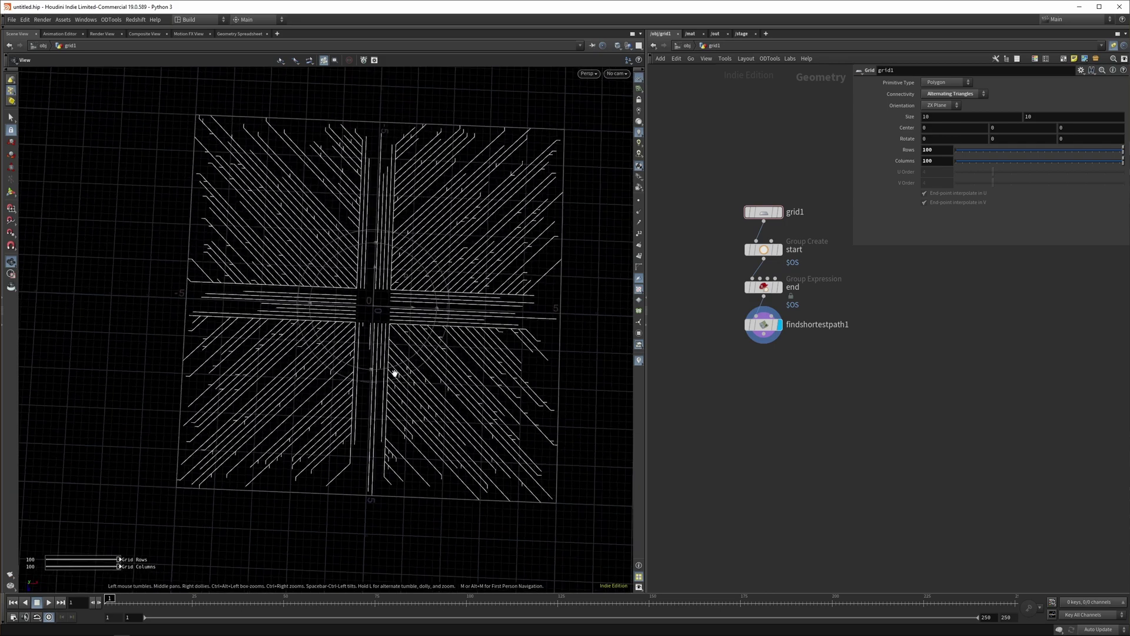
scroll(391, 371, "up", 3)
left_click_drag(446, 343, 444, 404)
key("Return")
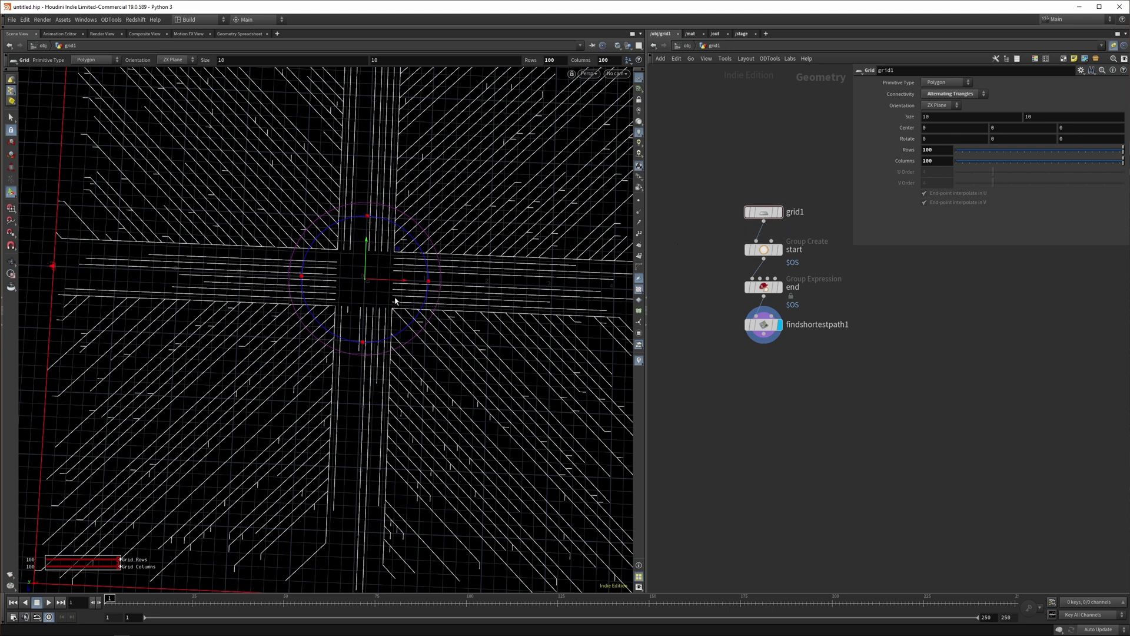
Move the grid node up and insert an Attribute Noise node between it and the start node
scroll(373, 291, "up", 2)
left_click_drag(770, 214, 773, 178)
key("Tab")
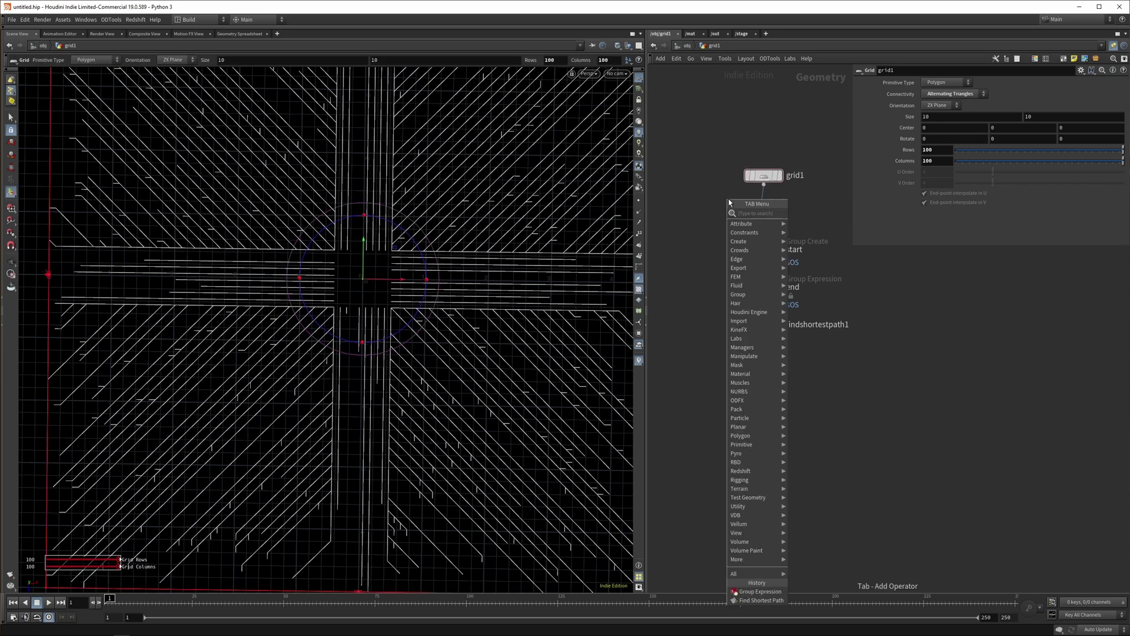
key("Escape")
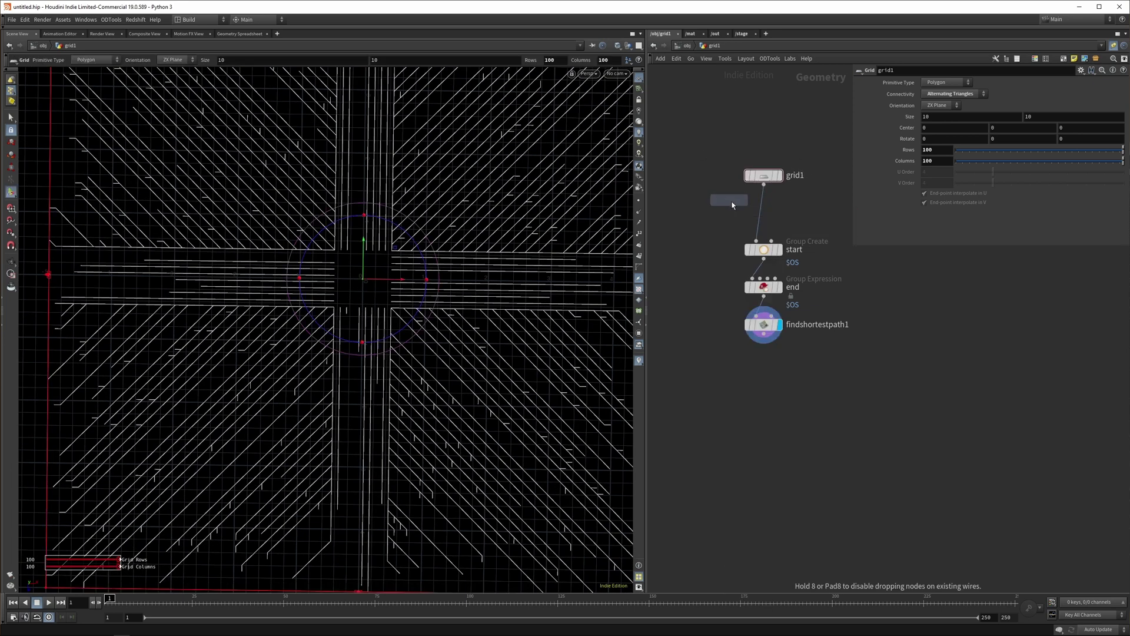
left_click(761, 210)
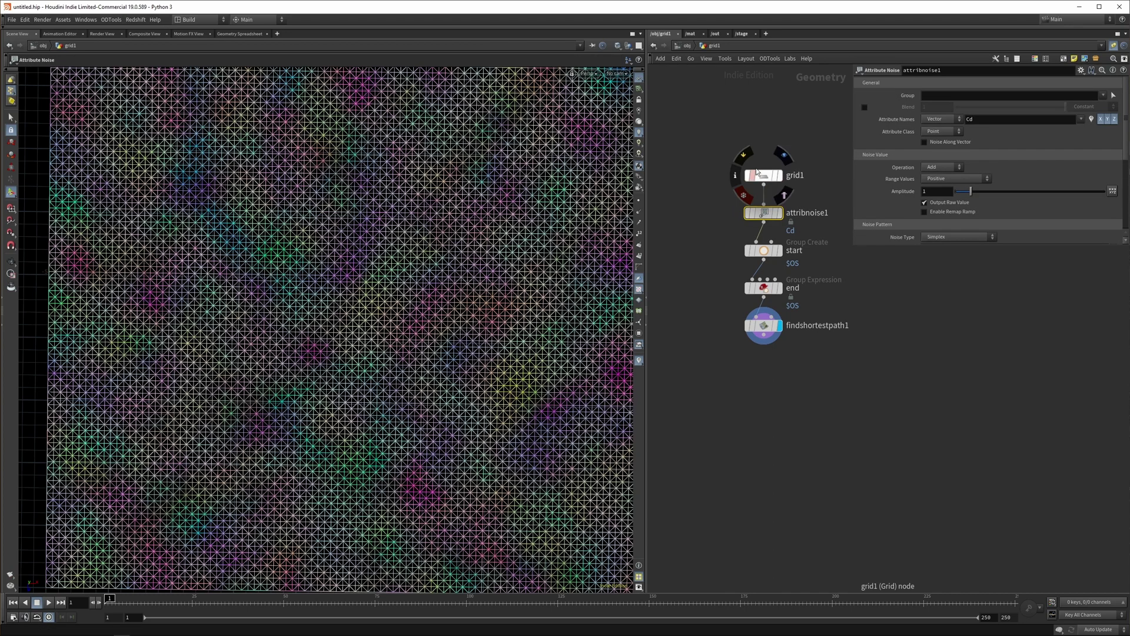
Make the noise write a float attribute named cost
left_click(1031, 117)
left_click(940, 118)
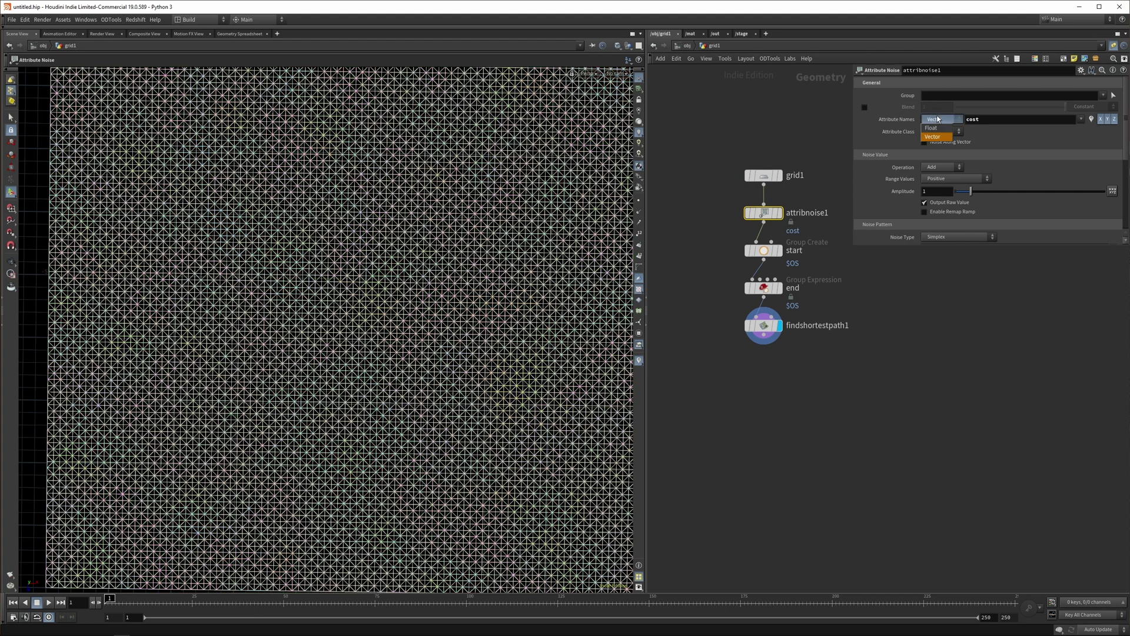
left_click(938, 129)
left_click(764, 121)
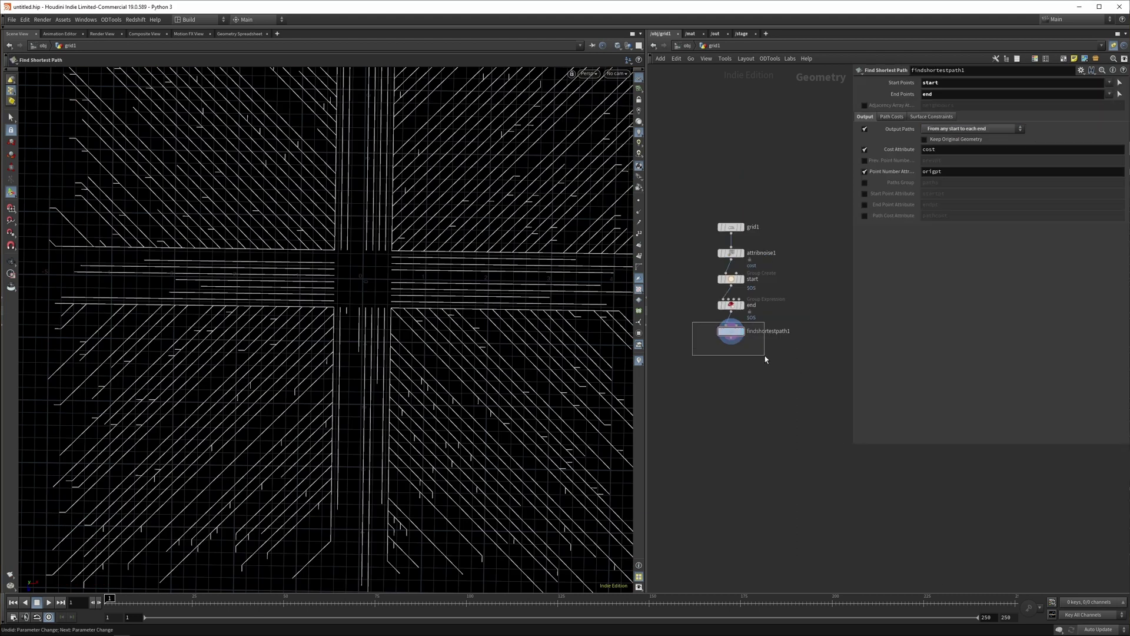
Enable the Point Cost Attribute on the Find Shortest Path node and set it to cost
left_click_drag(765, 355, 765, 357)
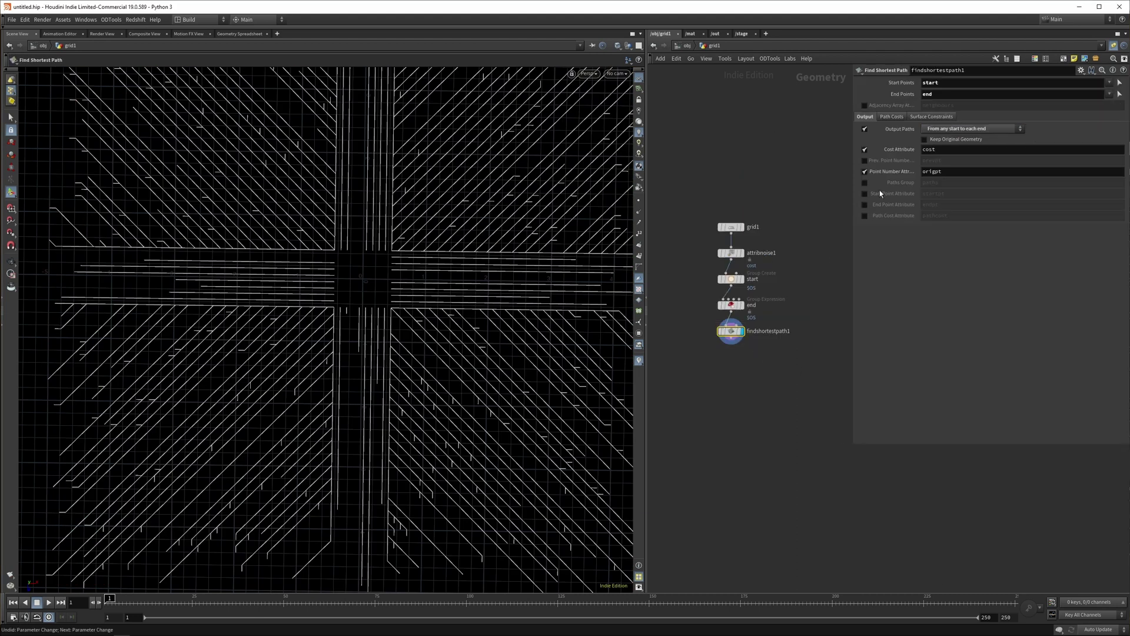
left_click(892, 118)
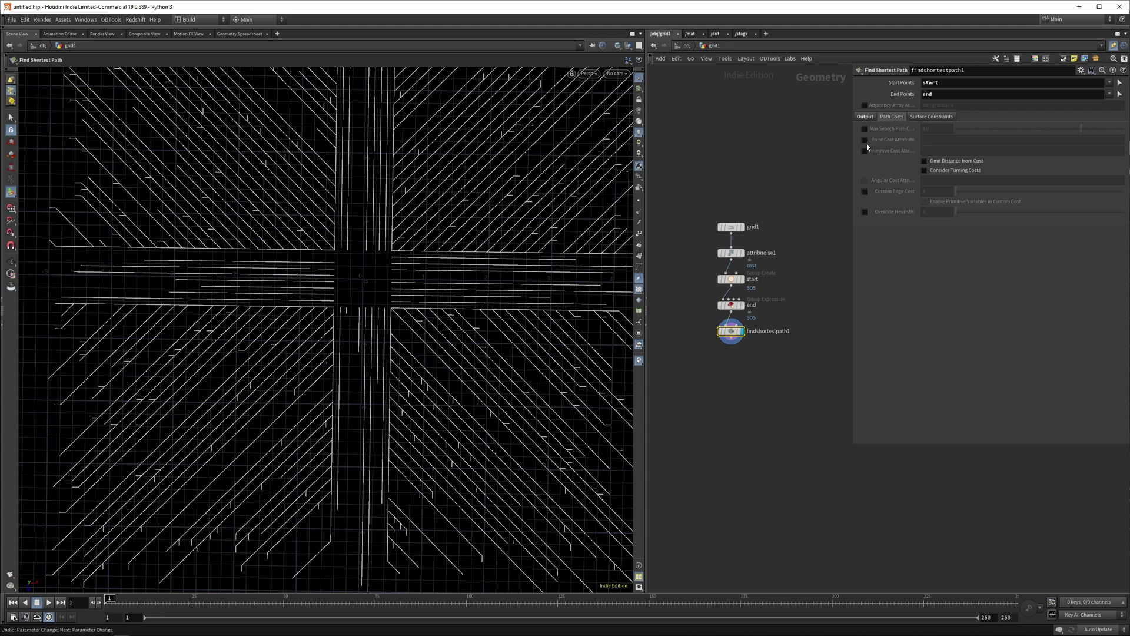
left_click(865, 141)
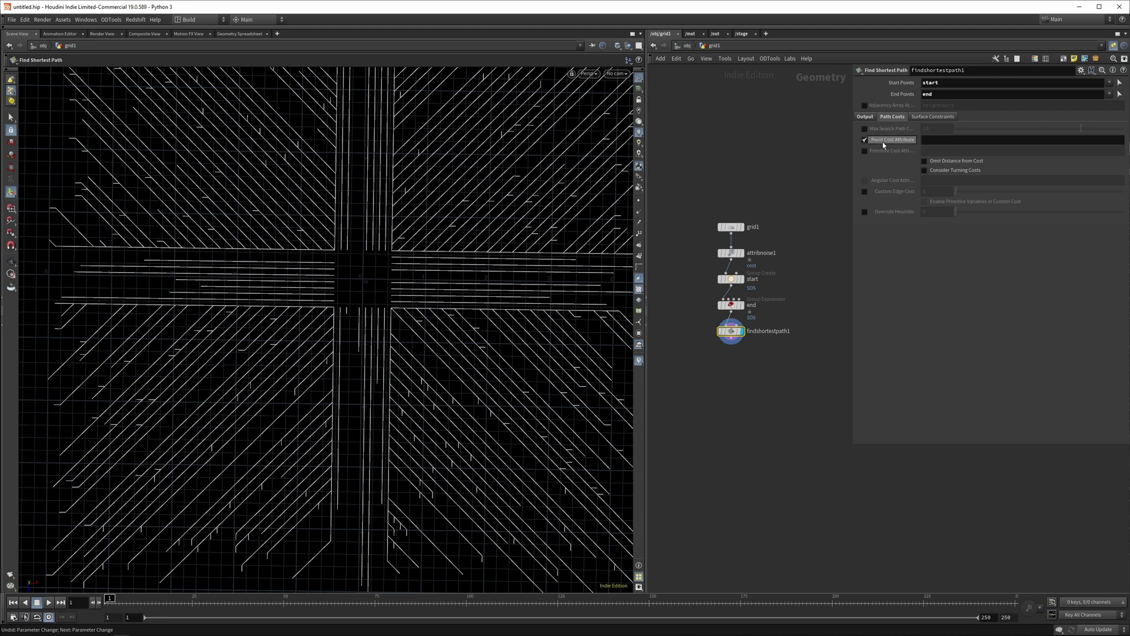
left_click(937, 140)
key("Return")
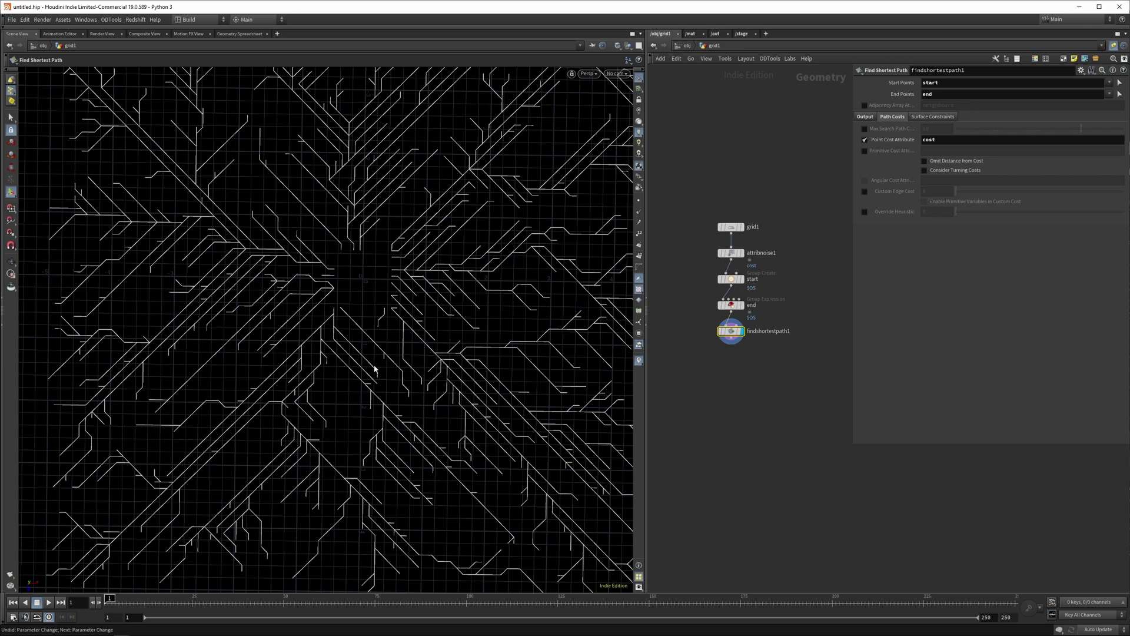
key("space")
mouse_move(373, 369)
left_mouse_down()
mouse_move(358, 305)
mouse_move(369, 320)
mouse_move(362, 384)
left_mouse_up()
Overlay the noise node's grid as a template on the paths, and turn the template off again
left_click(740, 253)
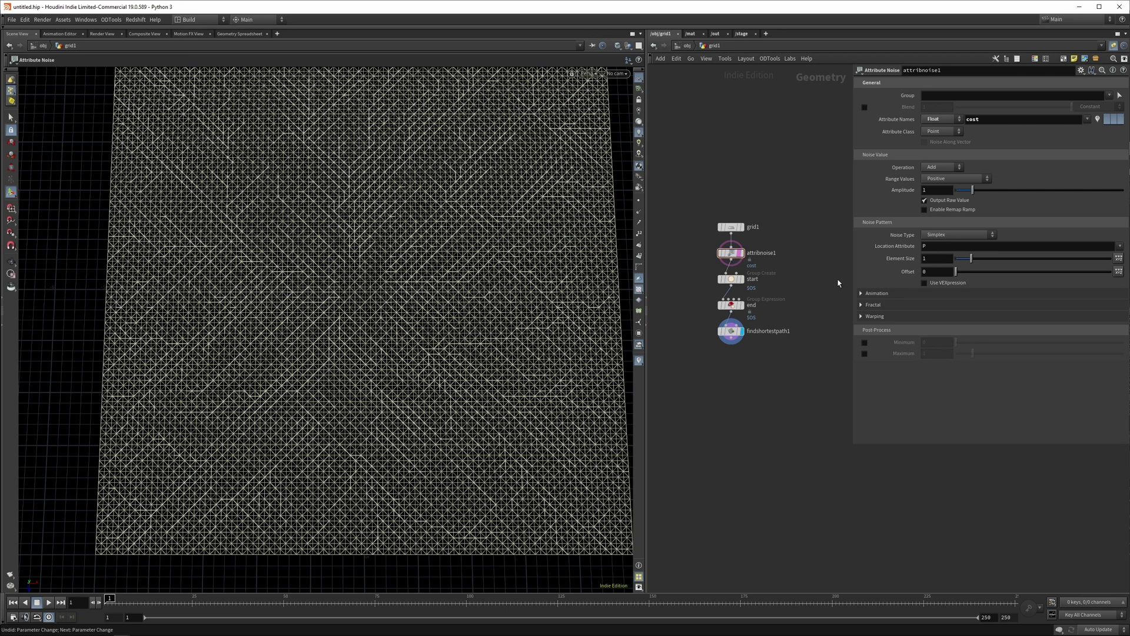
left_click_drag(702, 258, 744, 255)
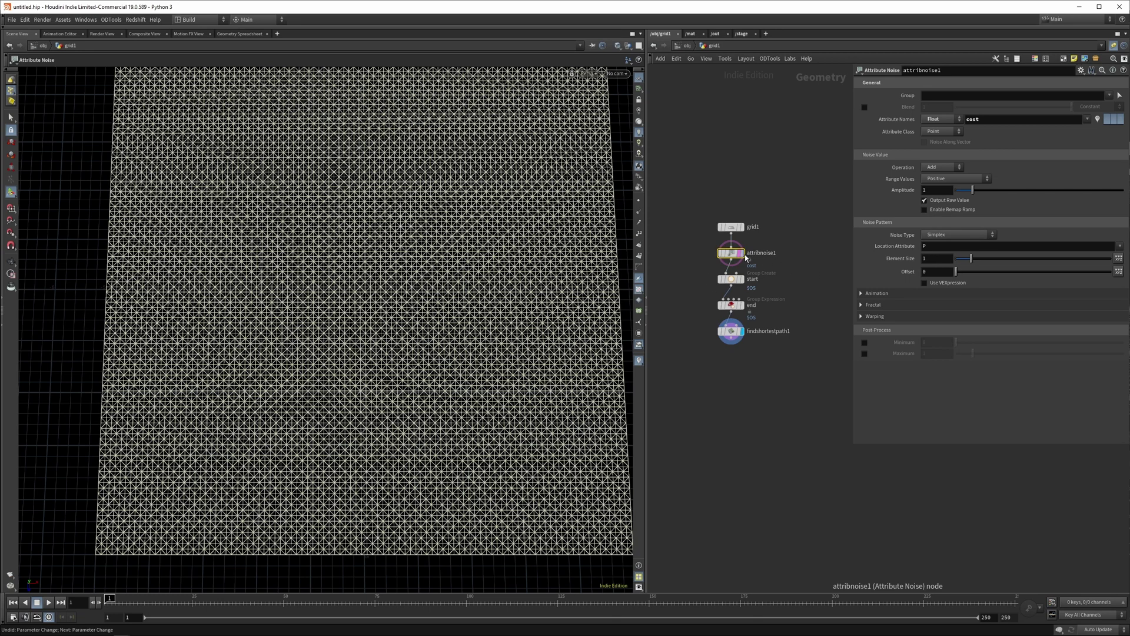
left_click(746, 268)
left_click(691, 255)
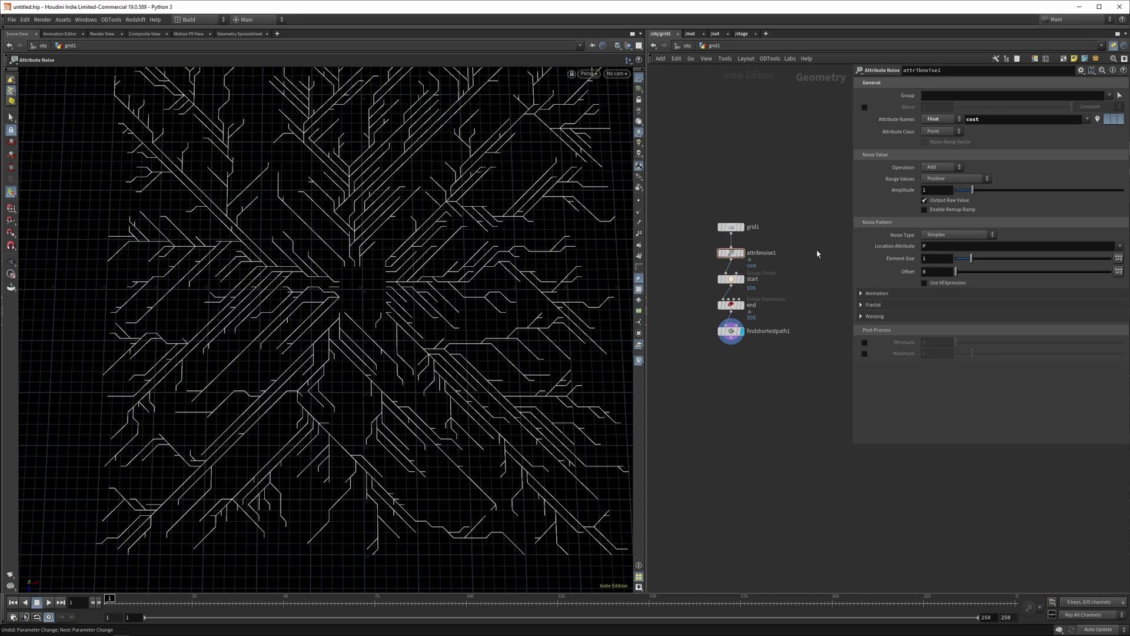
Try adjusting the cost noise's element size and examine the branching paths up close
mouse_move(932, 257)
middle_mouse_down()
mouse_move(903, 252)
mouse_move(1036, 253)
mouse_move(877, 251)
mouse_move(930, 263)
middle_mouse_up()
left_click_drag(323, 289, 390, 314, "alt")
scroll(439, 293, "up", 2)
key("Return")
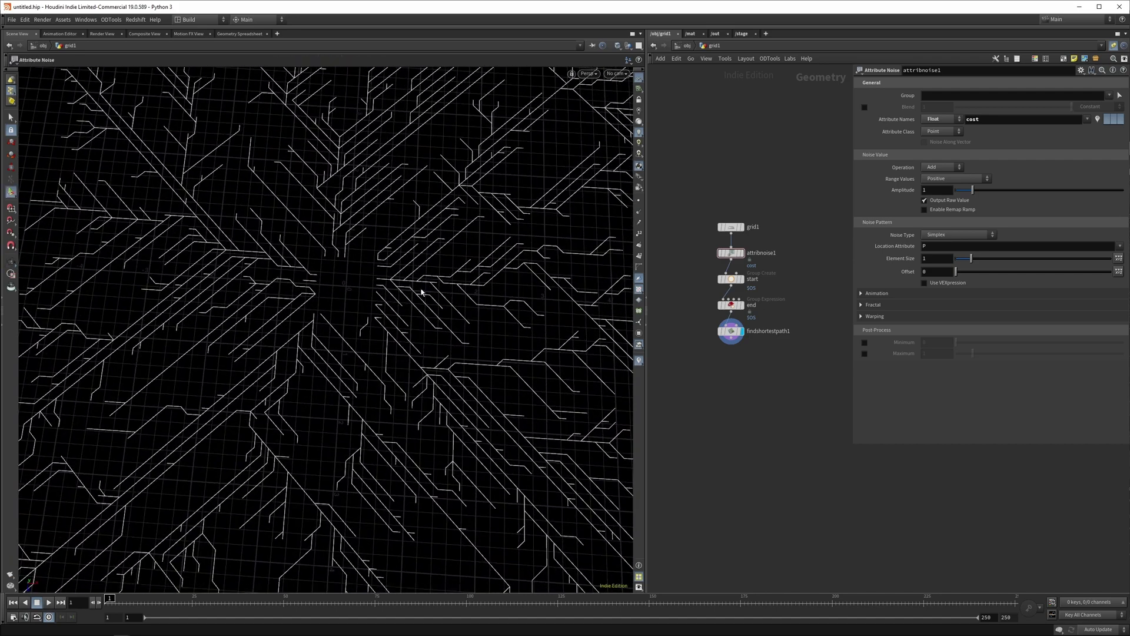
Add a Sweep node, feed it from the Find Shortest Path node and display it
key("Escape")
left_click_drag(398, 211, 424, 382)
left_click_drag(704, 172, 740, 347)
middle_click_drag(724, 459, 707, 455)
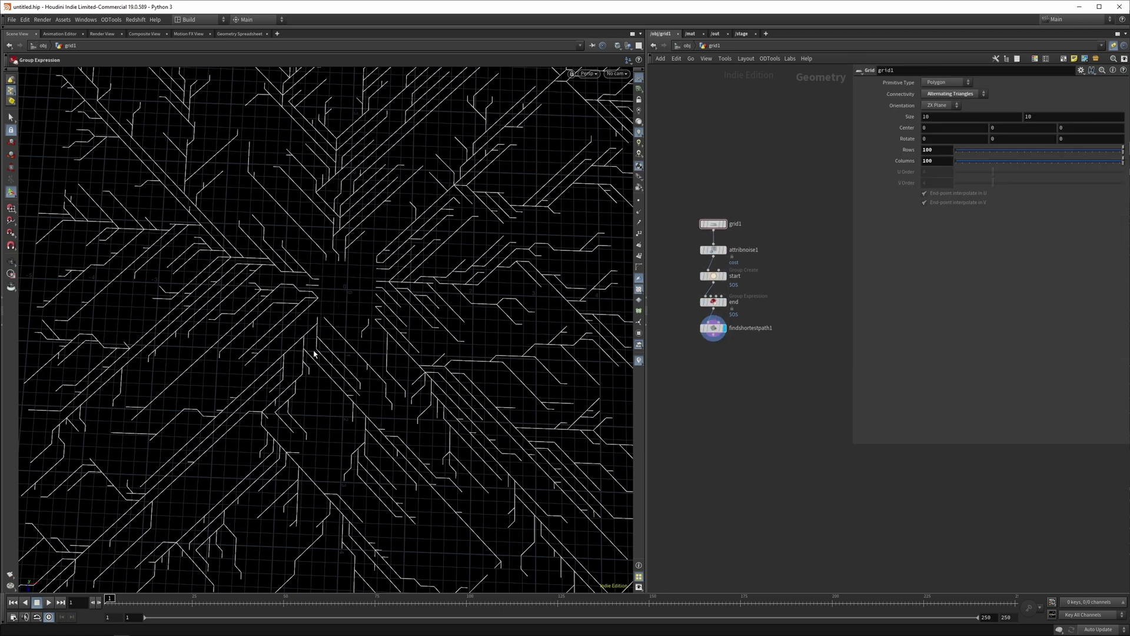
left_click_drag(321, 342, 383, 459)
key("Tab")
type("sweep")
key("Return")
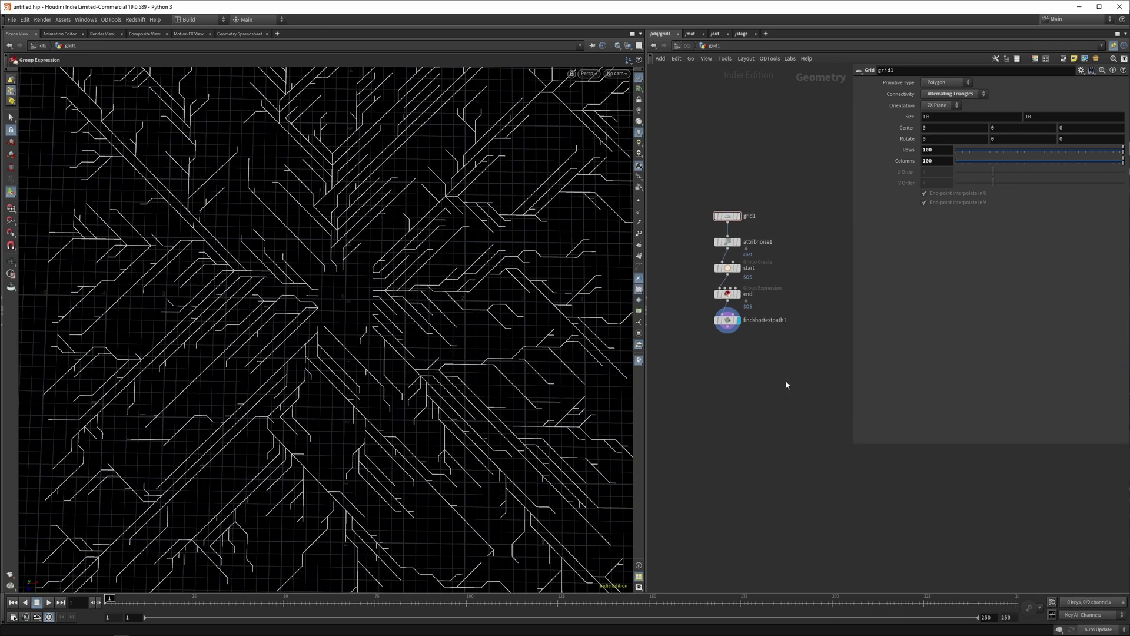
left_click_drag(766, 264, 775, 386)
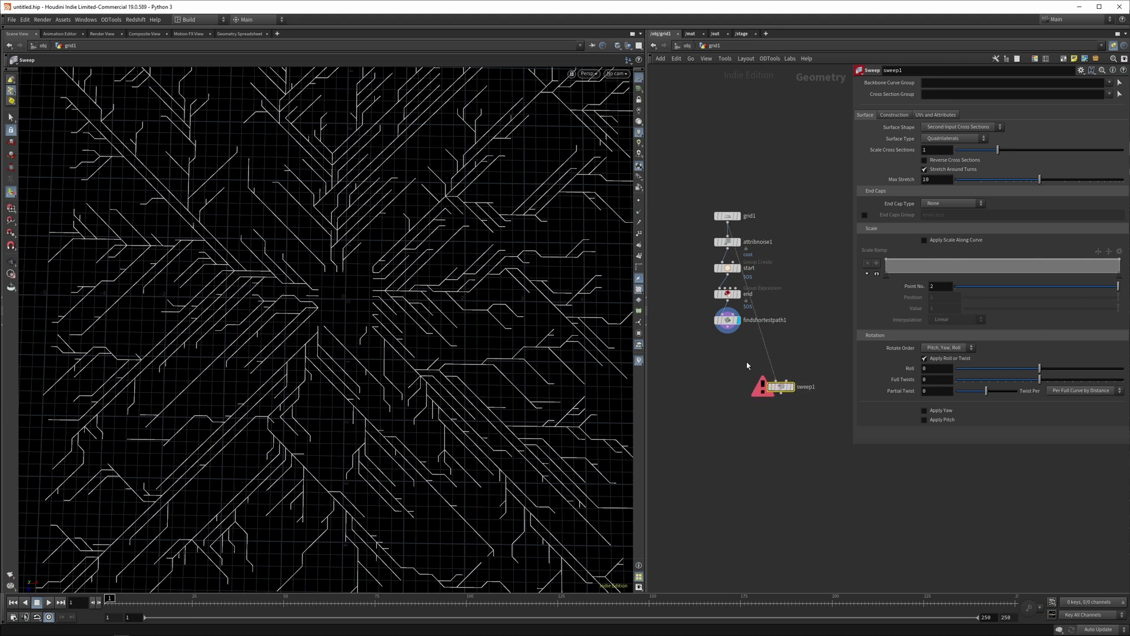
left_click_drag(728, 329, 760, 365)
left_click(754, 361)
Try sweeping the paths as a Round Tube with radius 0.02, and delete the Sweep node
left_click(960, 126)
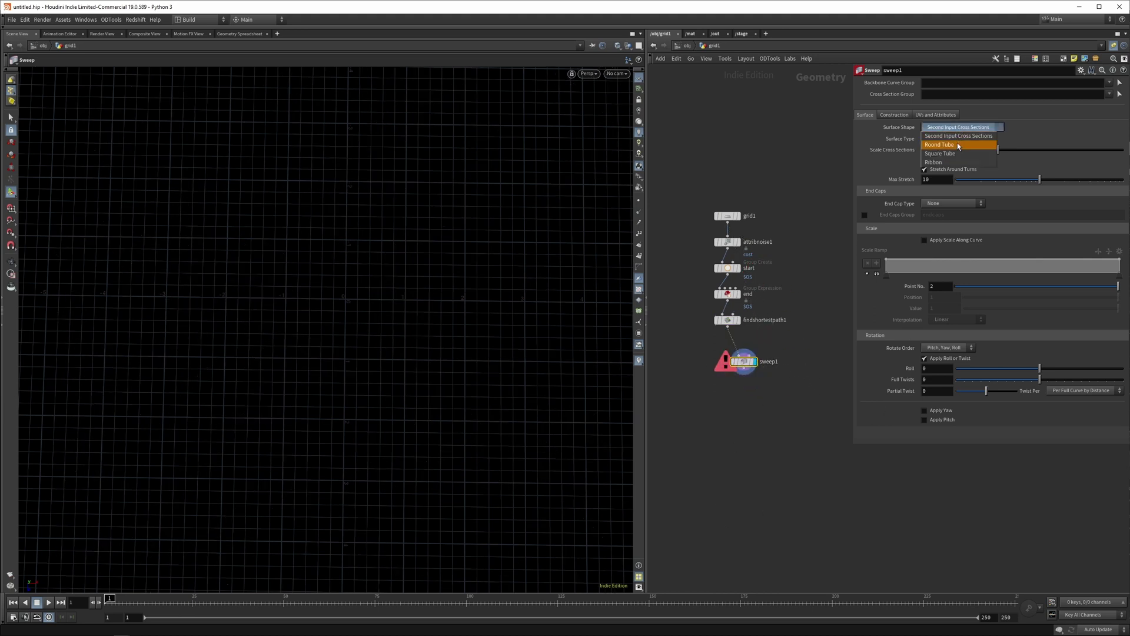
left_click(958, 146)
left_click(943, 159)
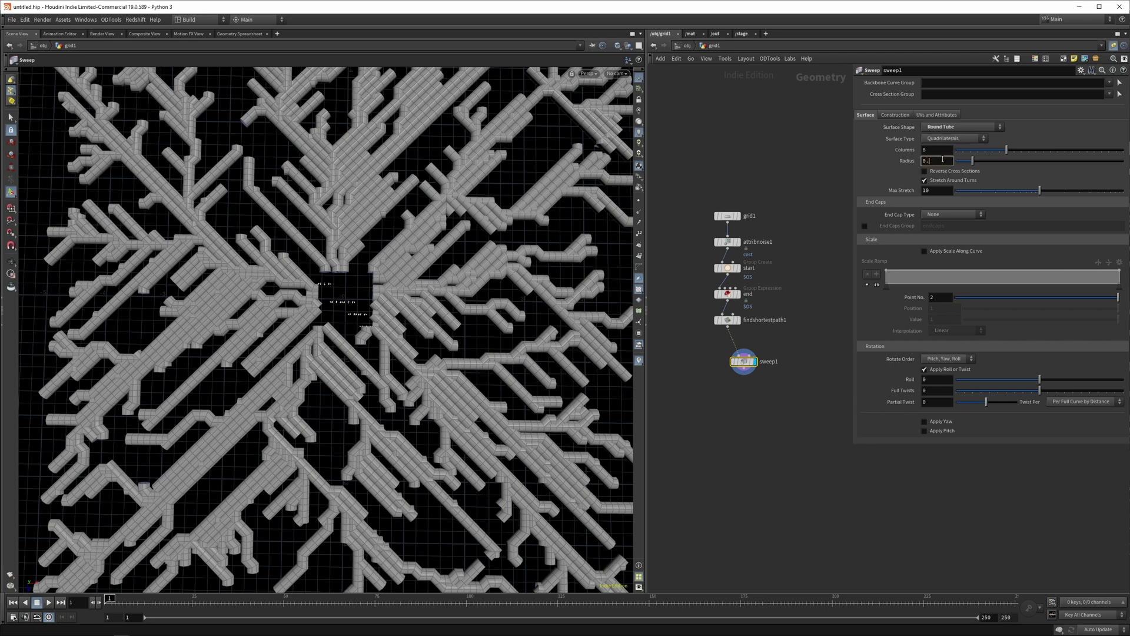
type("5")
key("Return")
double_click(936, 160)
type("0.02")
key("Return")
key("Escape")
left_click_drag(188, 378, 247, 388)
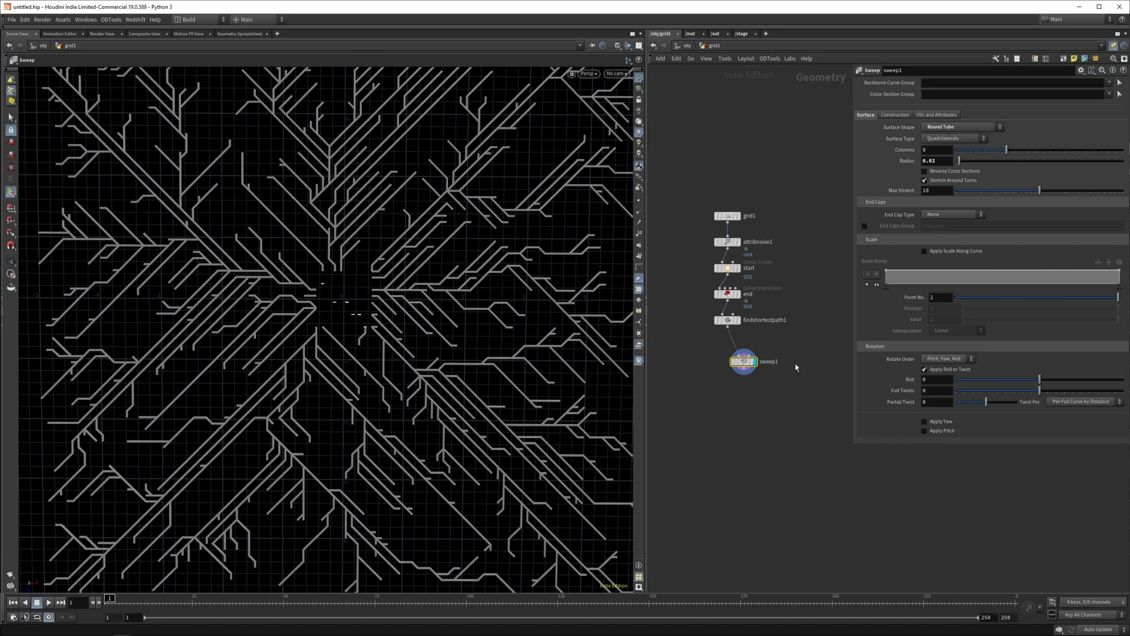
left_click_drag(787, 359, 752, 350)
key("Delete")
Add a Smooth node after the Find Shortest Path node
left_click_drag(752, 351, 684, 317)
key("Tab")
type("smooth")
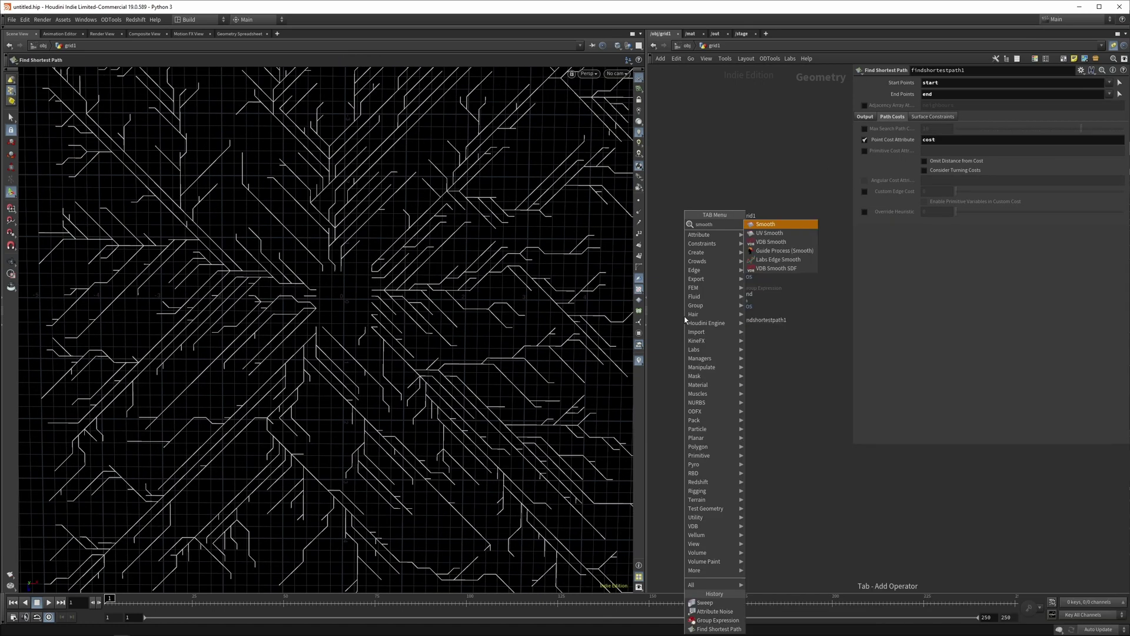
key("Return")
Examine the smoothed branching paths from different angles and distances
left_click_drag(425, 449, 399, 381, "alt")
right_click_drag(398, 381, 431, 330, "alt")
left_click_drag(431, 330, 413, 374, "alt")
middle_click_drag(413, 374, 415, 411)
right_click_drag(415, 410, 391, 497)
left_click_drag(391, 497, 406, 381)
right_click_drag(406, 381, 429, 298)
left_click_drag(429, 298, 507, 480)
right_click_drag(507, 480, 472, 416, "alt")
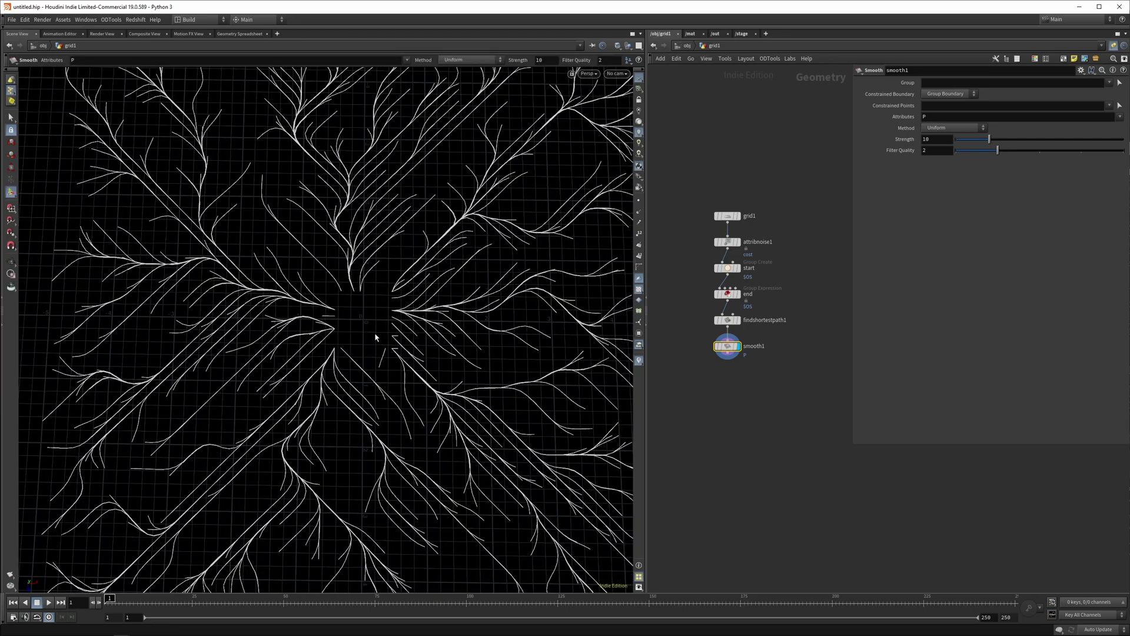
left_click_drag(377, 335, 371, 338, "alt")
Display the base grid to examine its triangulation, and return the display to the Smooth node
left_click(730, 216)
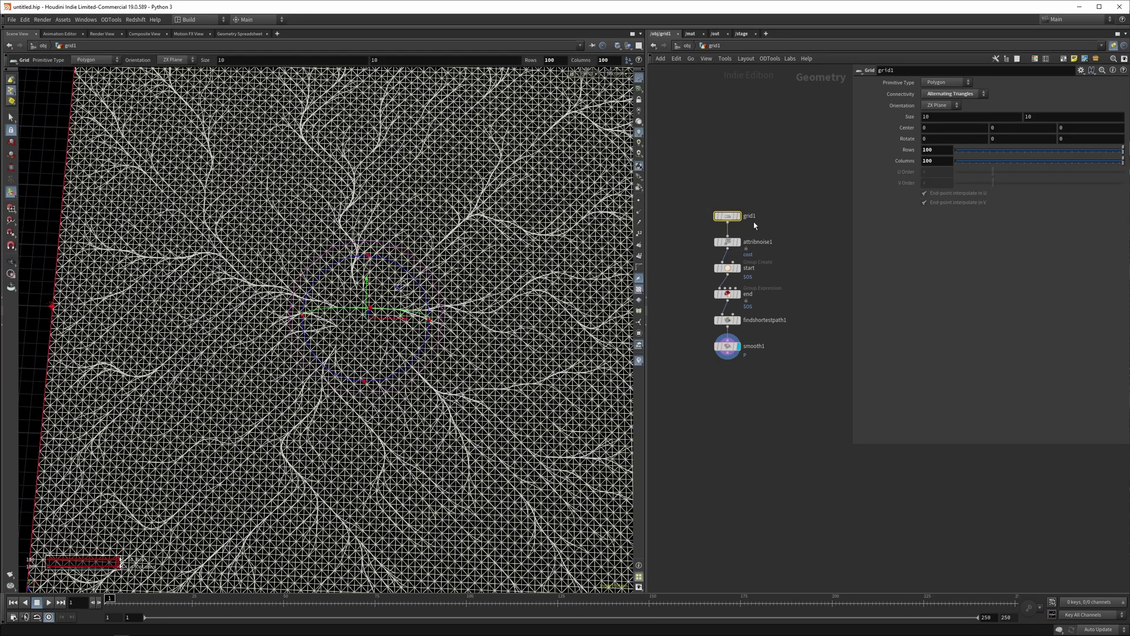
left_click(738, 216)
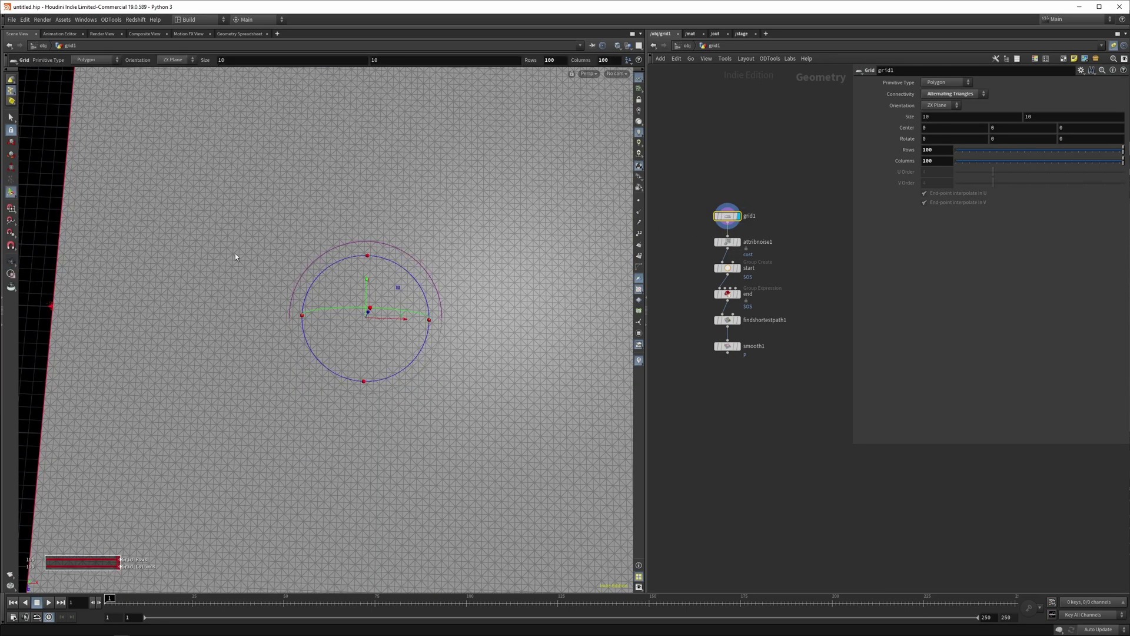
mouse_move(477, 320)
left_mouse_down("alt")
mouse_move(469, 333)
mouse_move(493, 355)
mouse_move(488, 398)
mouse_move(444, 374)
mouse_move(439, 383)
mouse_move(295, 363)
mouse_move(306, 332)
left_mouse_up("alt")
key("Return")
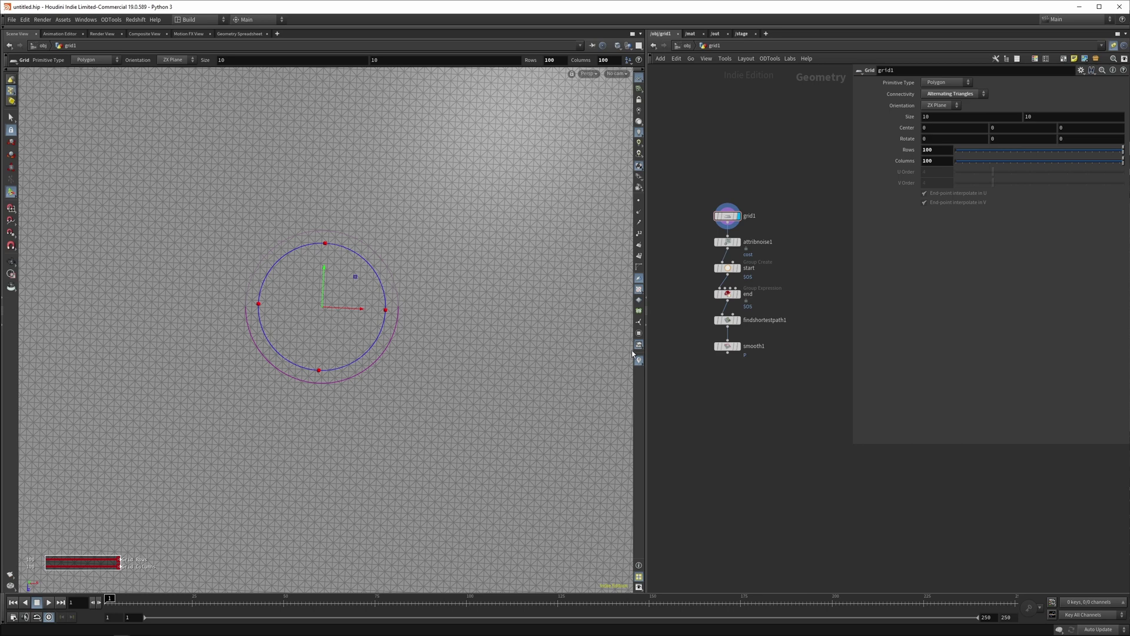
left_click(740, 346)
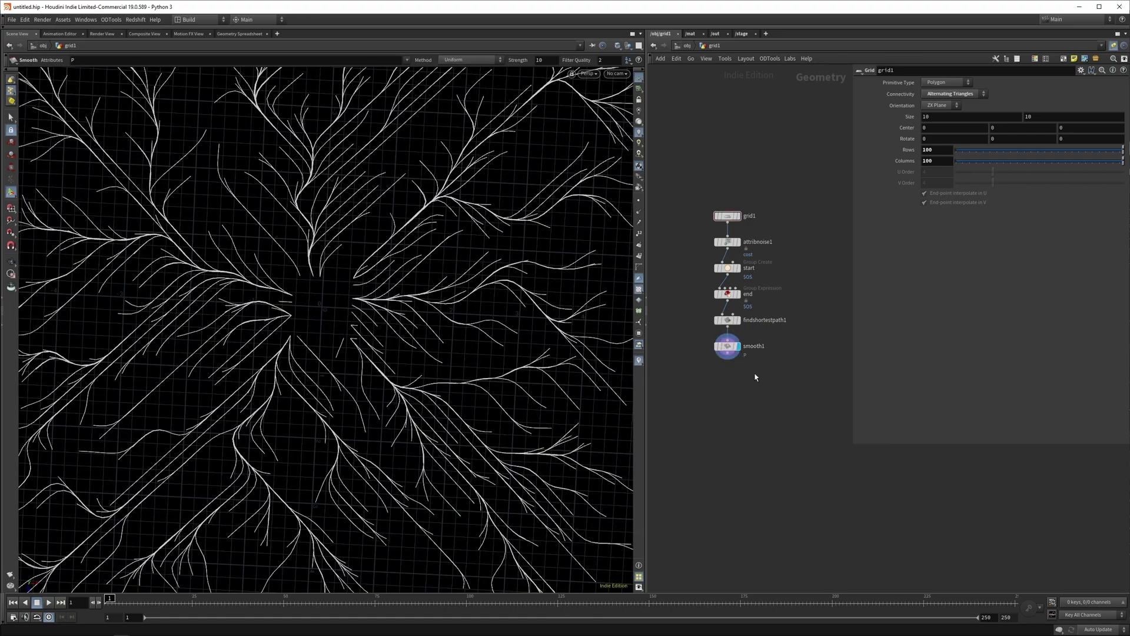
Add a Sphere node and connect it to the Attribute Noise node in place of the grid
key("Up")
key("Escape")
left_click_drag(378, 340, 424, 247)
key("Tab")
type("rem")
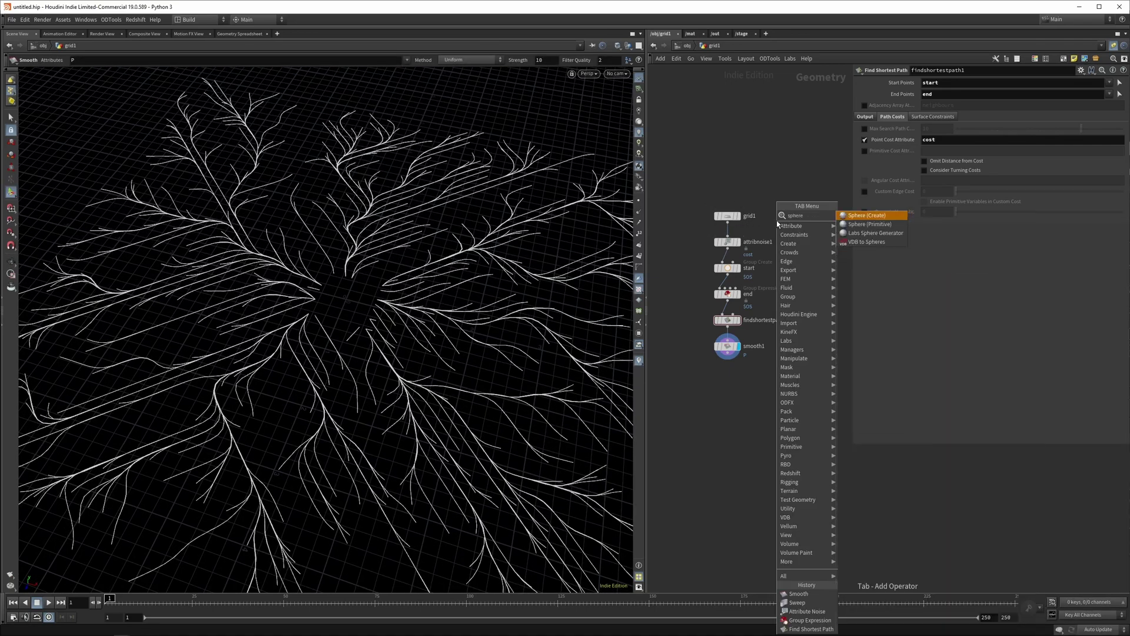
key("Return")
left_click(800, 217)
left_click_drag(799, 223, 728, 236)
left_click(849, 290)
left_click(809, 215)
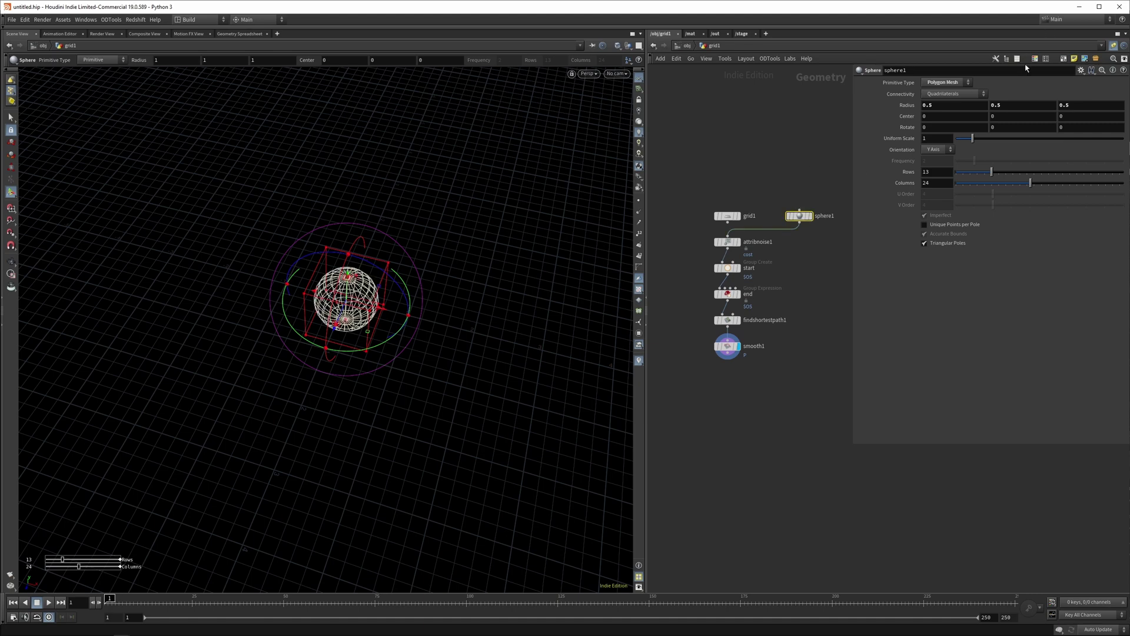
Set the sphere's primitive type to Polygon and increase its frequency
left_click(945, 83)
left_click(936, 100)
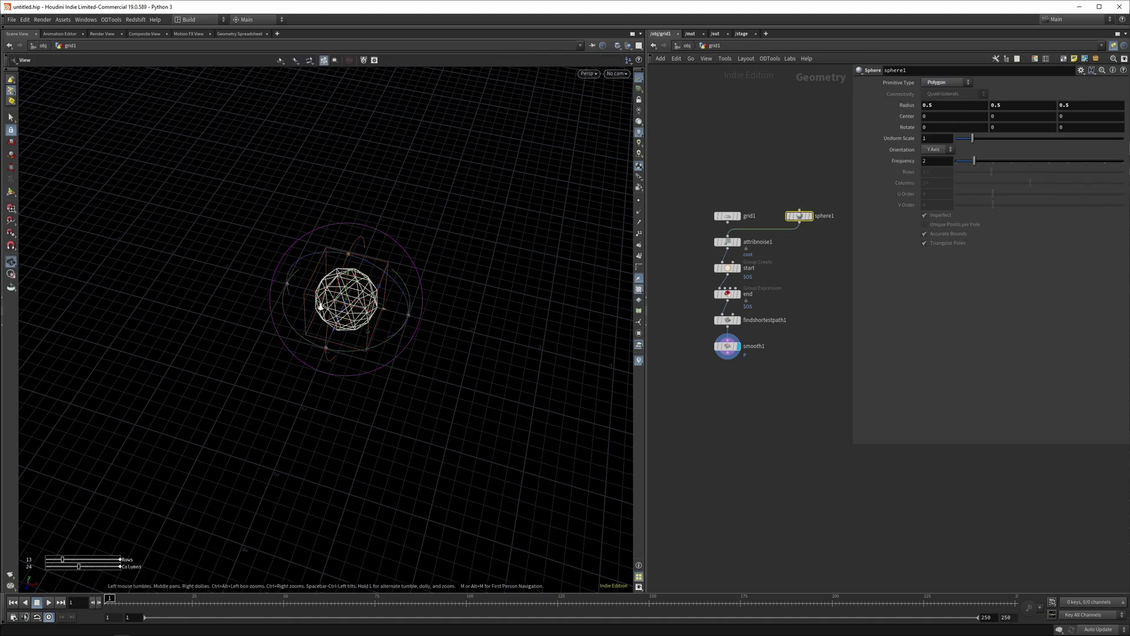
left_click(933, 161)
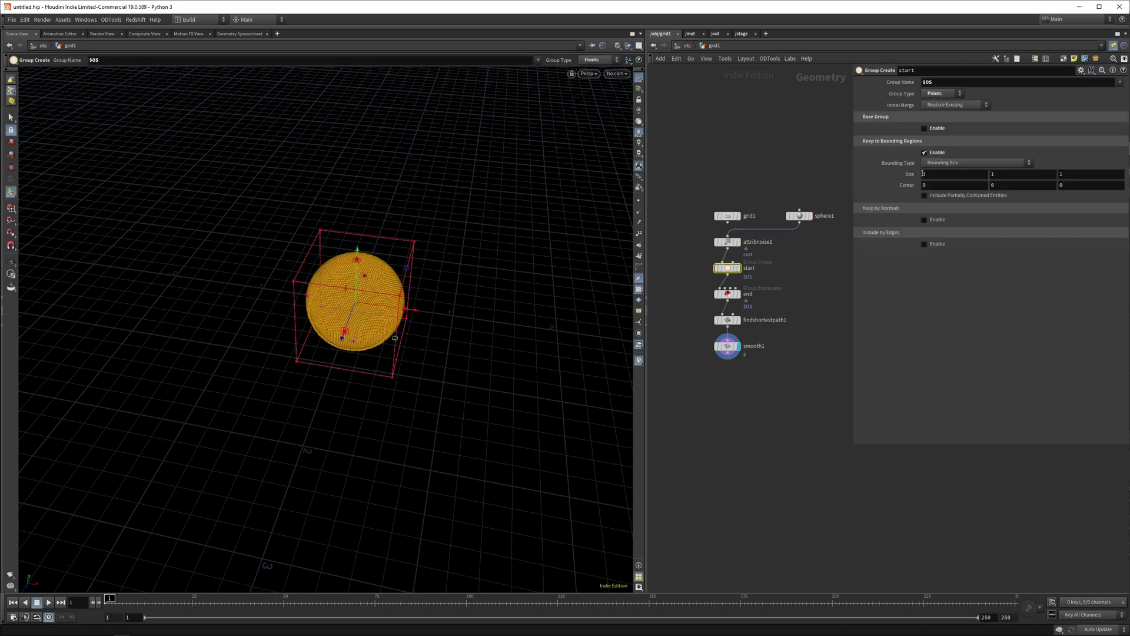
Shrink the start group's bounding box to 0.1 on all axes and move its center to X 0.49879 at the sphere's side
middle_click_drag(923, 173, 869, 184)
left_click_drag(412, 310, 423, 212)
left_click_drag(391, 394, 353, 342, "alt")
left_click(835, 244)
left_click_drag(377, 135, 365, 176, "alt")
right_click_drag(365, 176, 297, 336, "alt")
left_click_drag(298, 335, 447, 265, "alt")
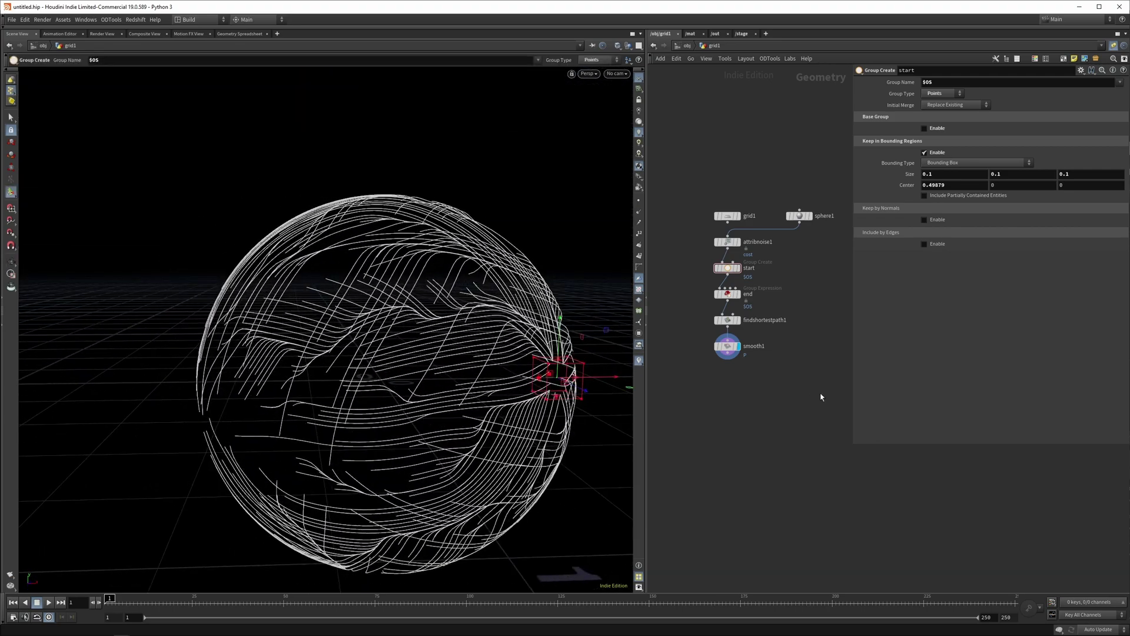
Set the sphere's frequency to 60 and reset its radius to the default while displaying the unsmoothed paths
left_click(737, 319)
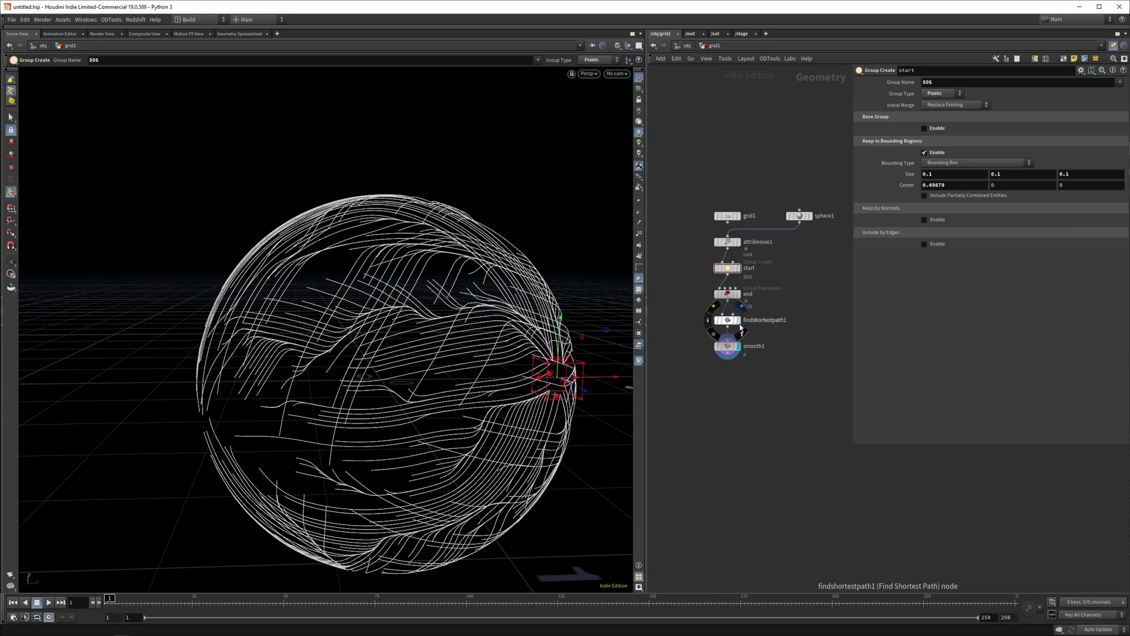
left_click(798, 216)
double_click(933, 160)
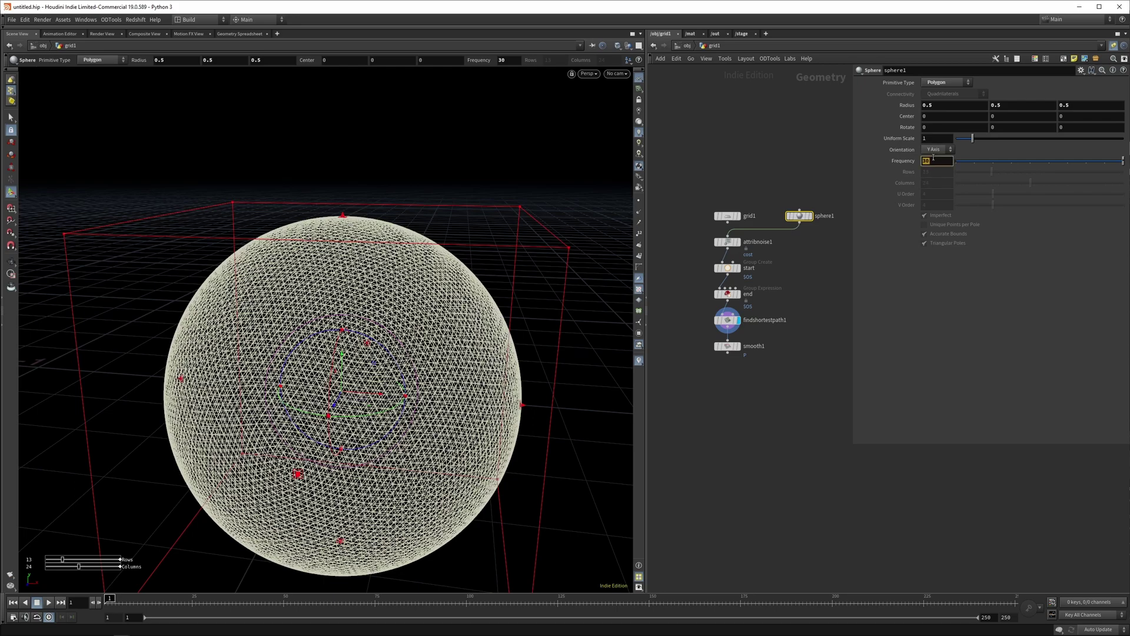
type("60")
key("Return")
middle_click(912, 107, "ctrl")
Move the start group's bounding box out to center X 1.01261 on the larger sphere's surface and display the Smooth node
left_click(728, 268)
scroll(494, 395, "down", 4)
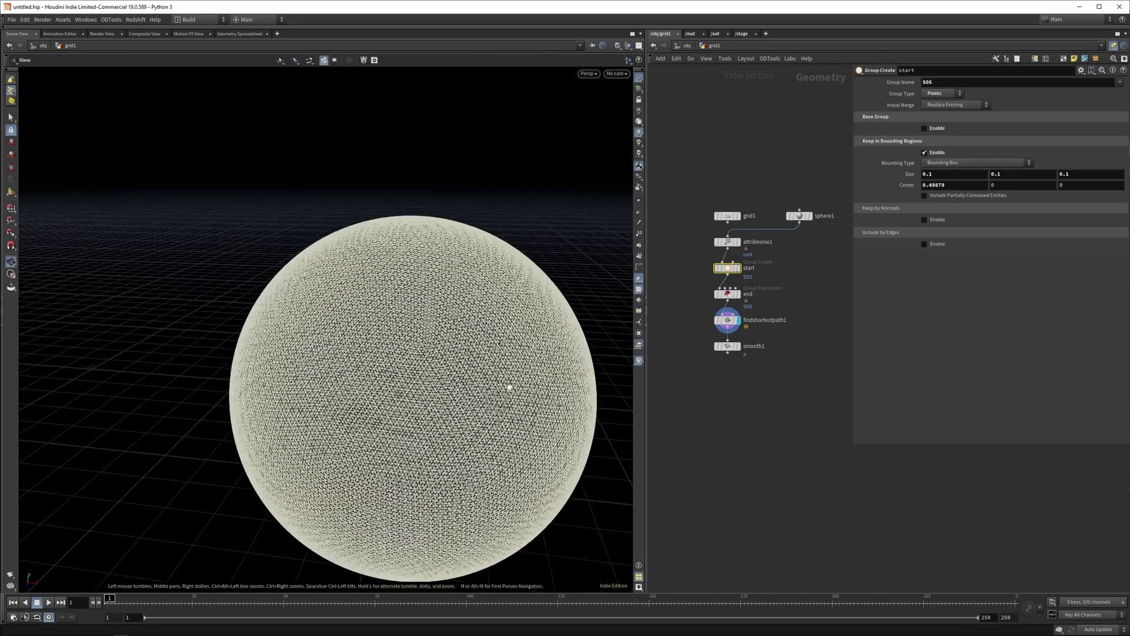
key("Return")
left_click_drag(530, 406, 635, 419)
left_click(737, 346)
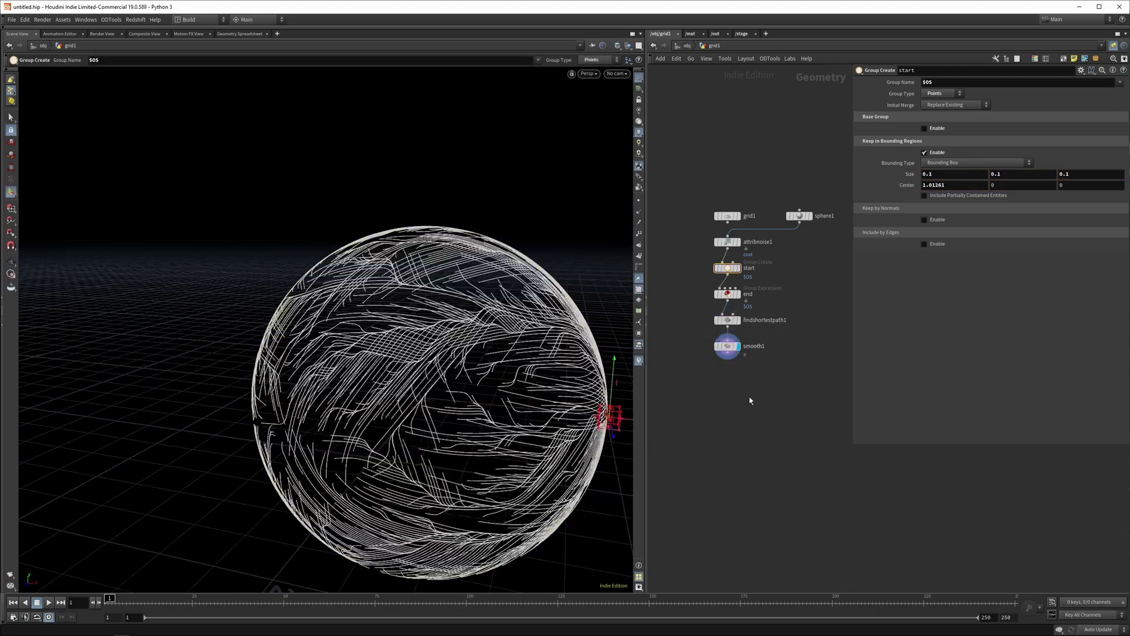
mouse_move(424, 412)
left_mouse_down("alt")
mouse_move(397, 421)
mouse_move(416, 477)
mouse_move(482, 441)
mouse_move(419, 392)
left_mouse_up("alt")
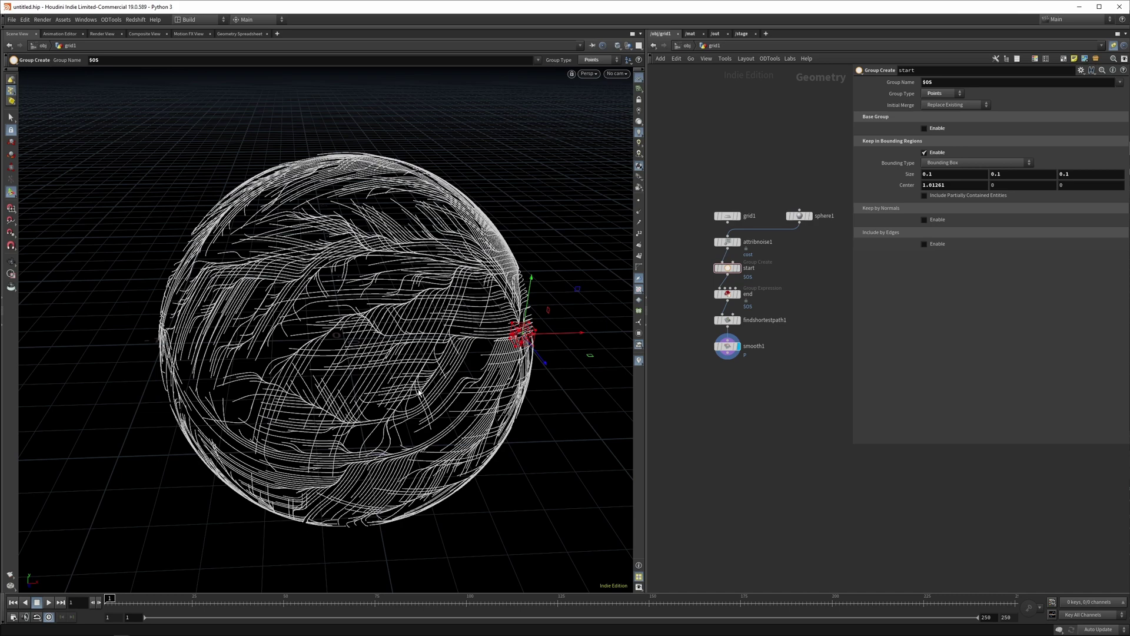